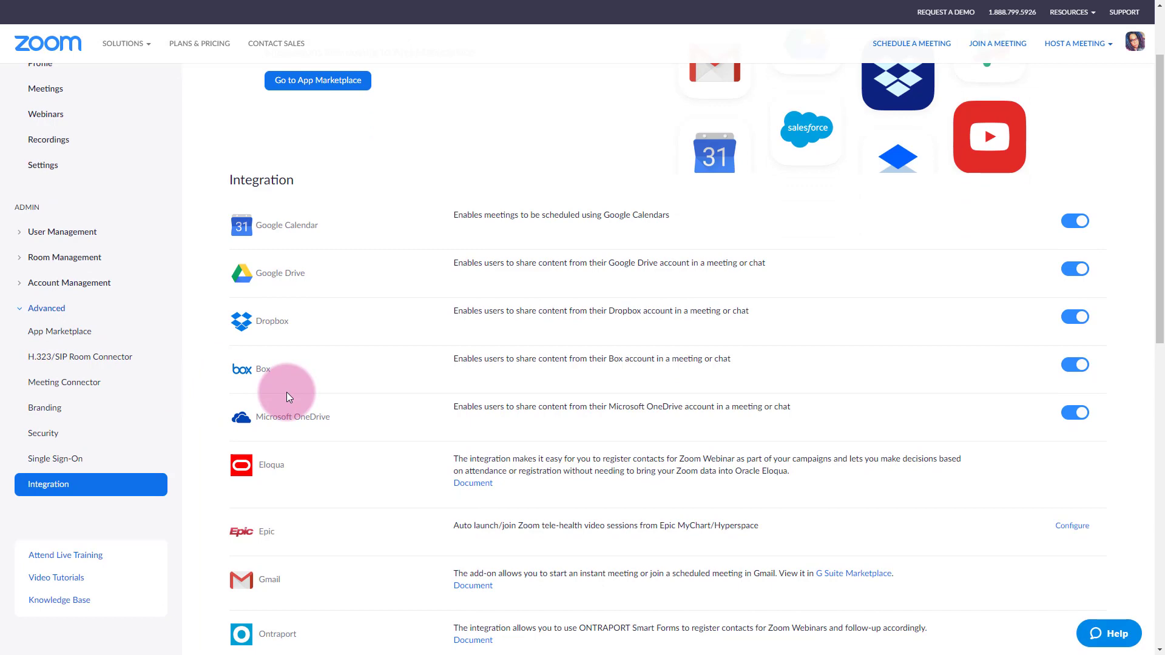
# Examine the full list of integrations available on the account's Integration page.
pyautogui.scroll(-2, 288, 396)
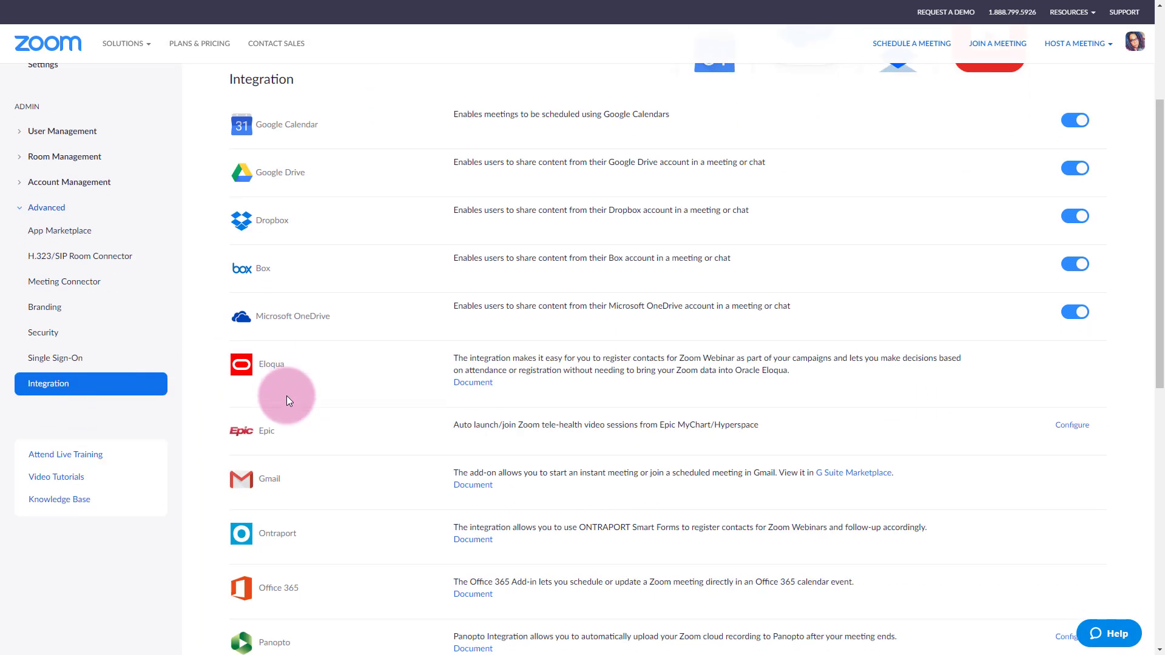
pyautogui.scroll(-4, 316, 476)
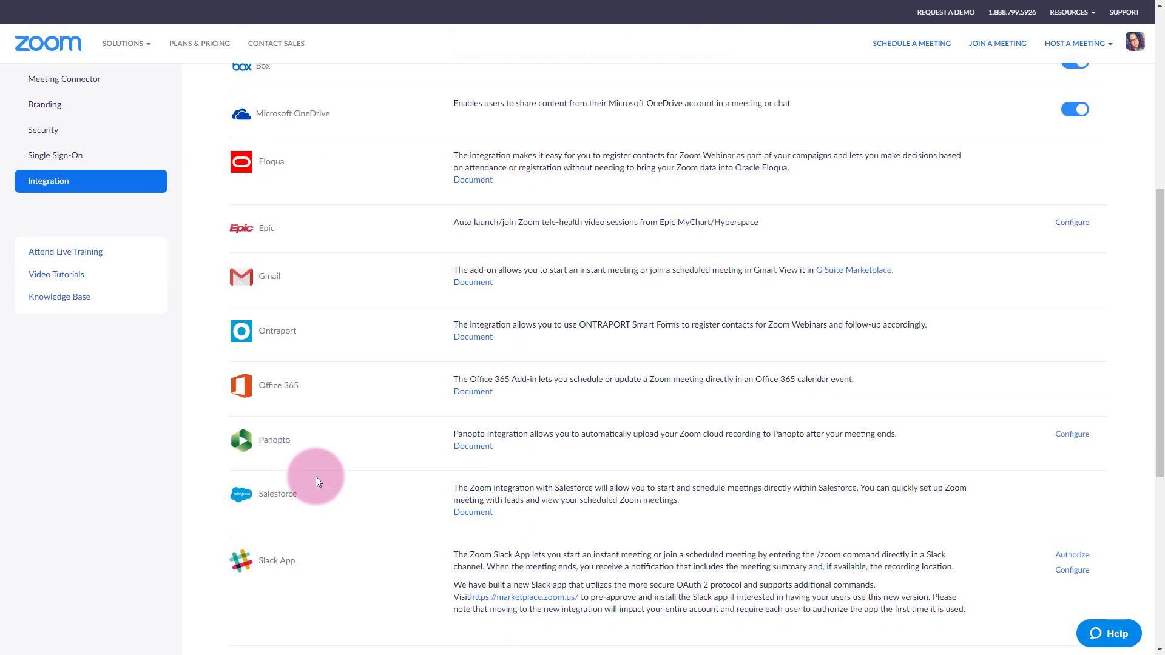
pyautogui.scroll(-2, 315, 477)
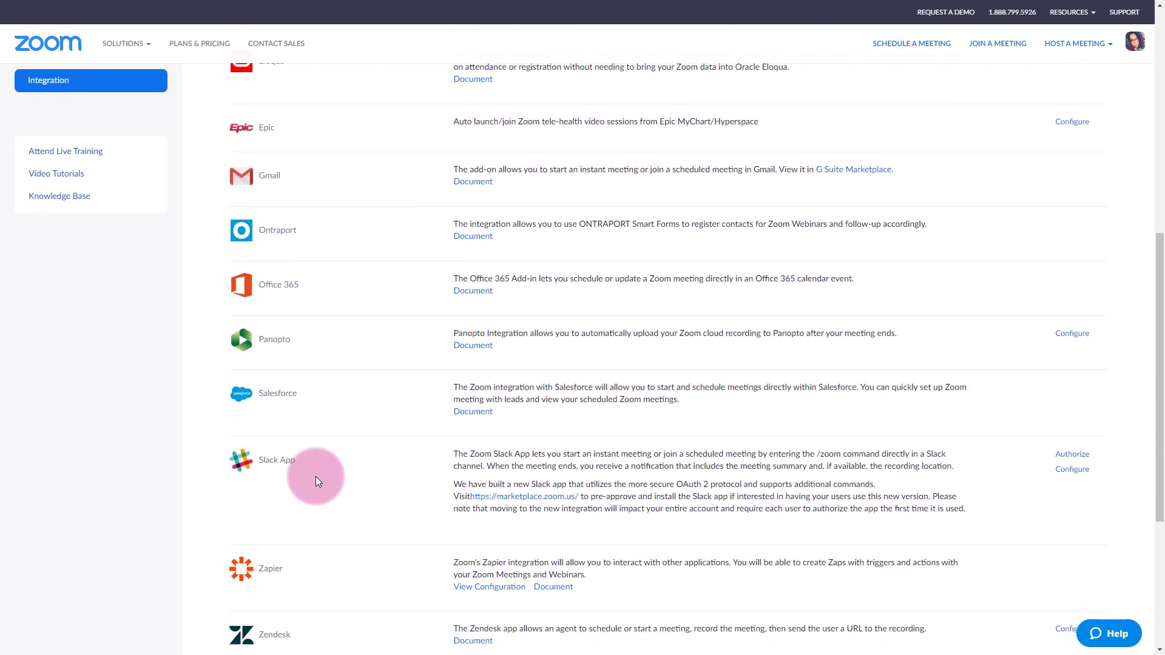
pyautogui.scroll(-4, 315, 475)
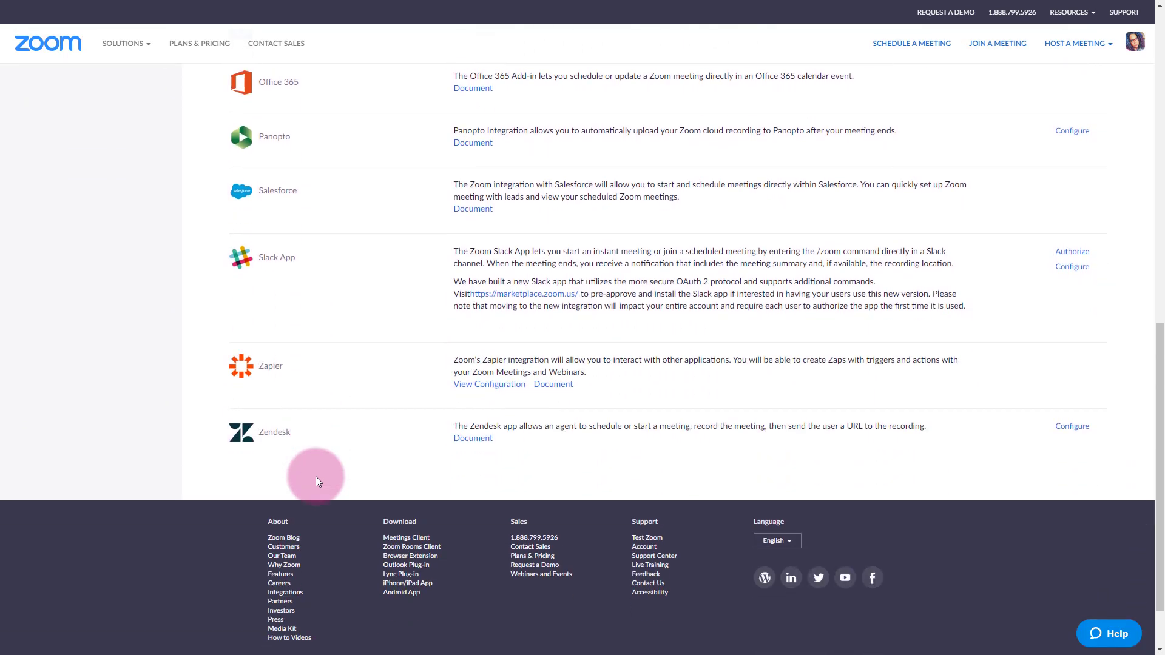
pyautogui.scroll(-2, 315, 476)
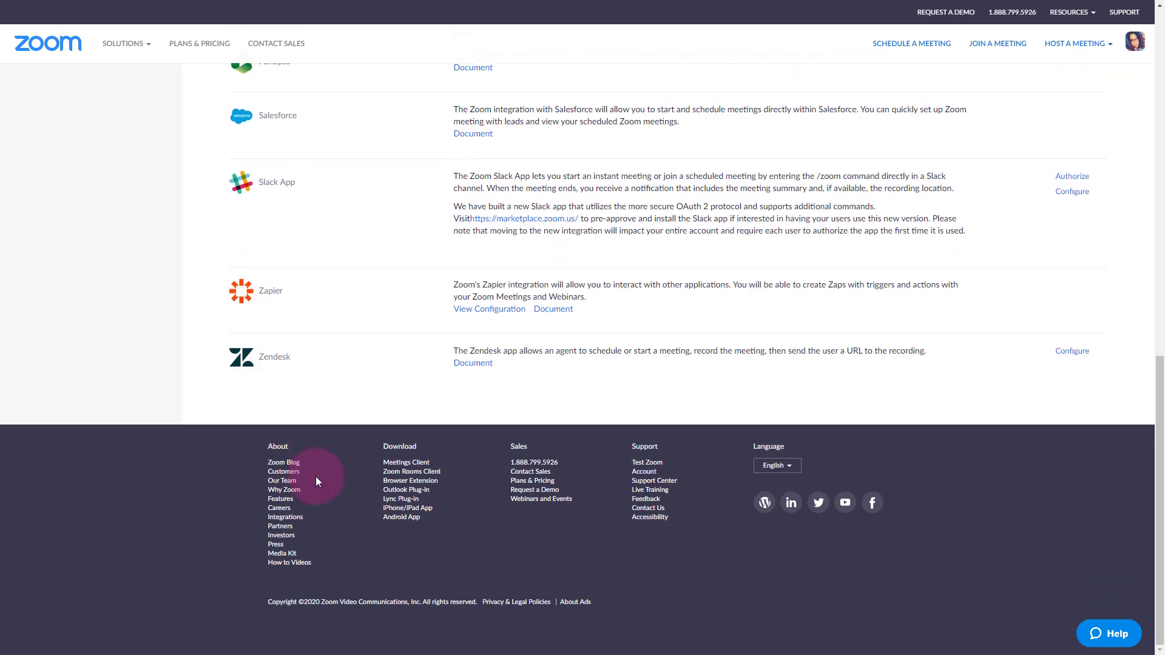
pyautogui.scroll(4, 316, 476)
pyautogui.scroll(10, 315, 475)
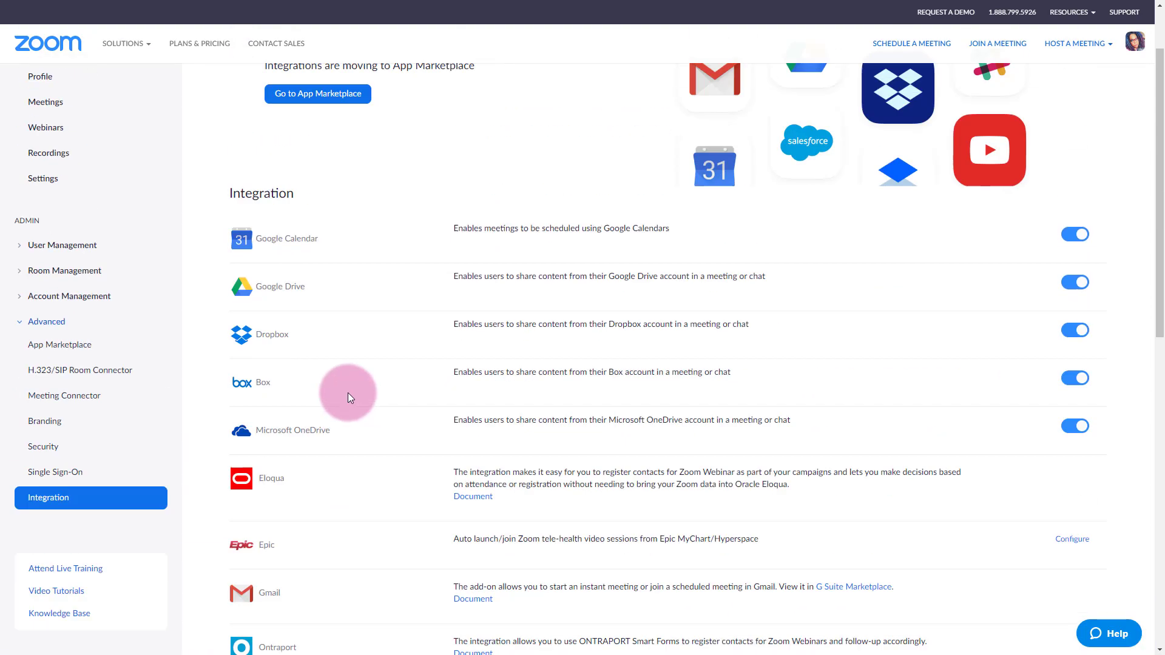
pyautogui.scroll(2, 347, 384)
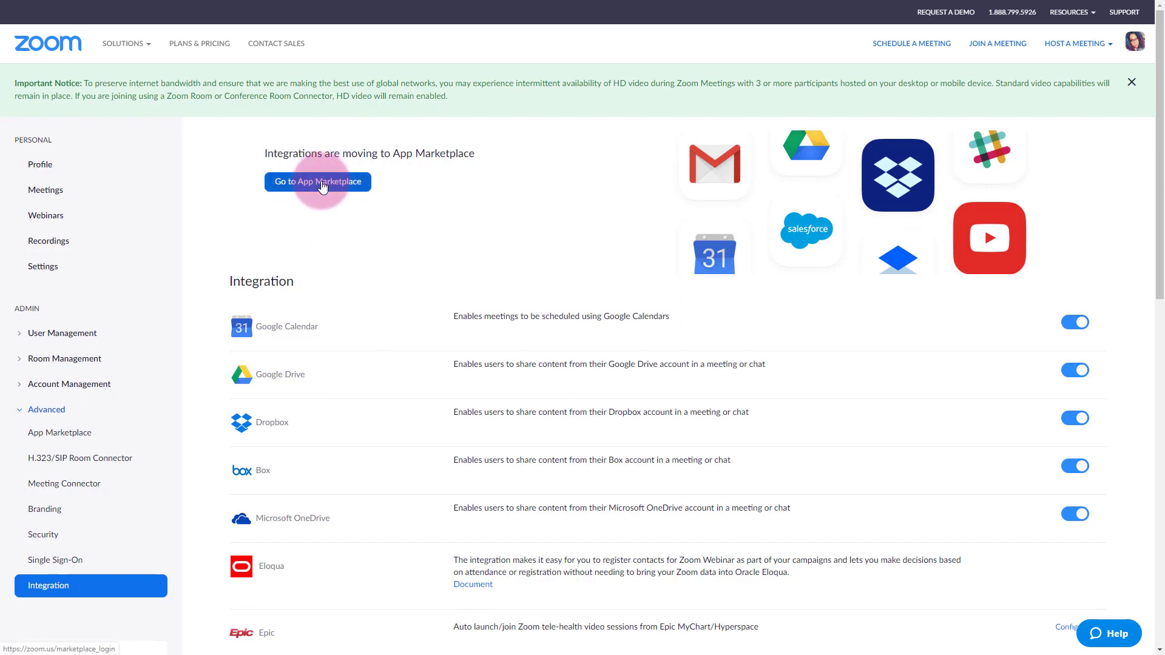
# Open the Zoom App Marketplace and browse app categories such as CRM, Telehealth and Recordings.
pyautogui.click(322, 183)
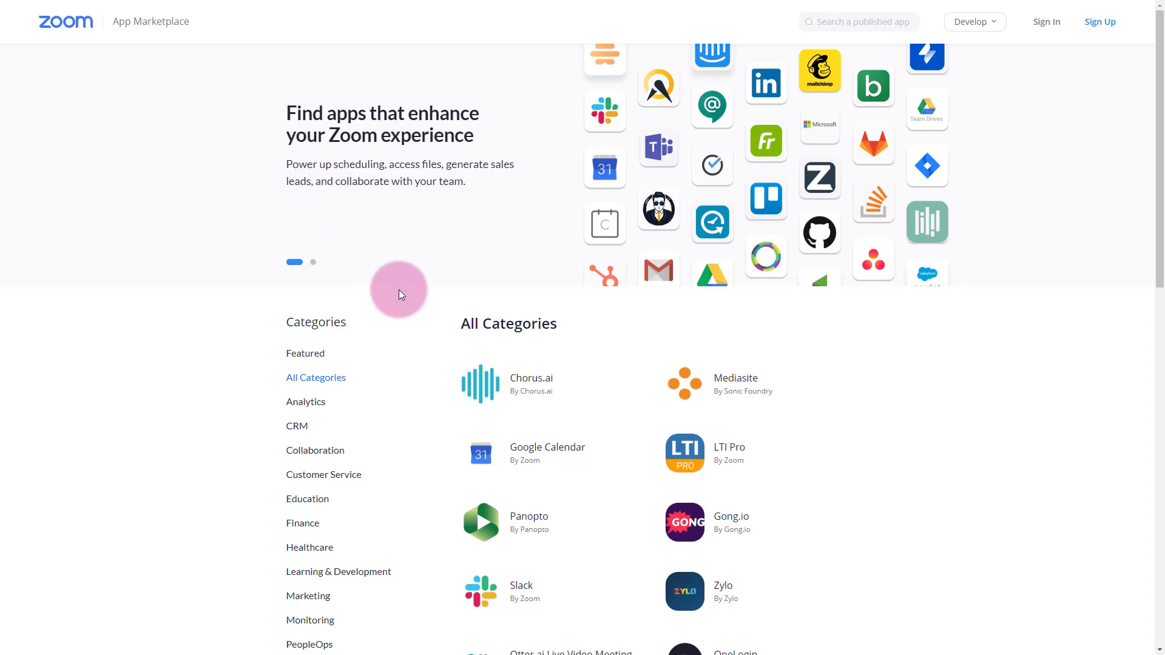
pyautogui.scroll(-3, 399, 289)
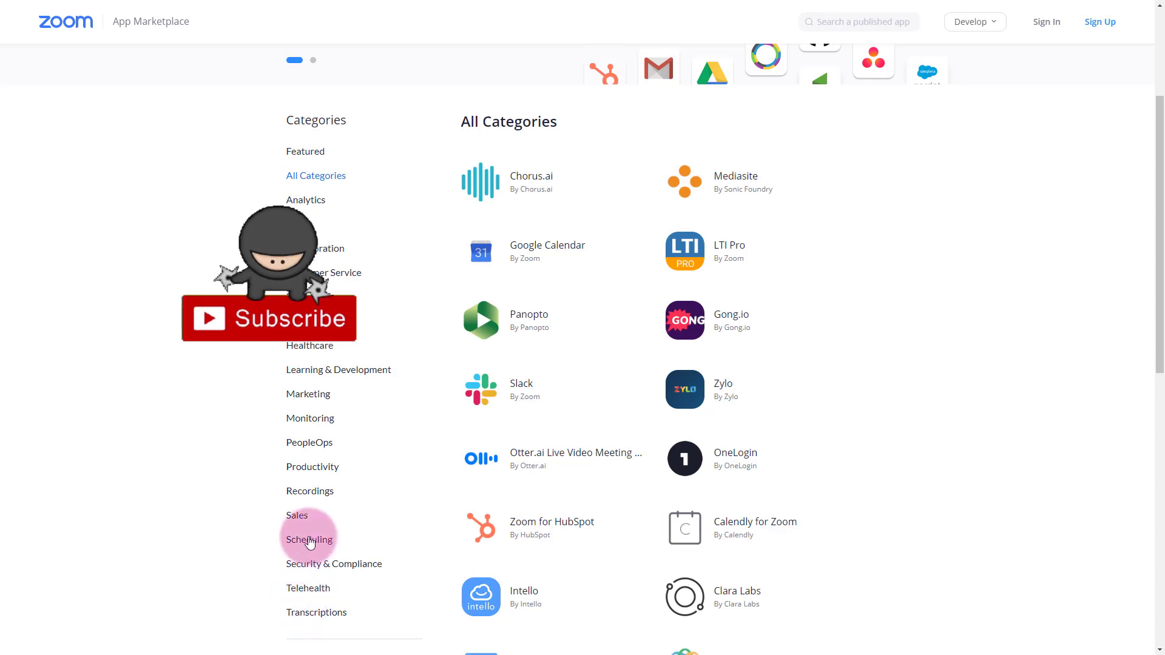
pyautogui.doubleClick(297, 246)
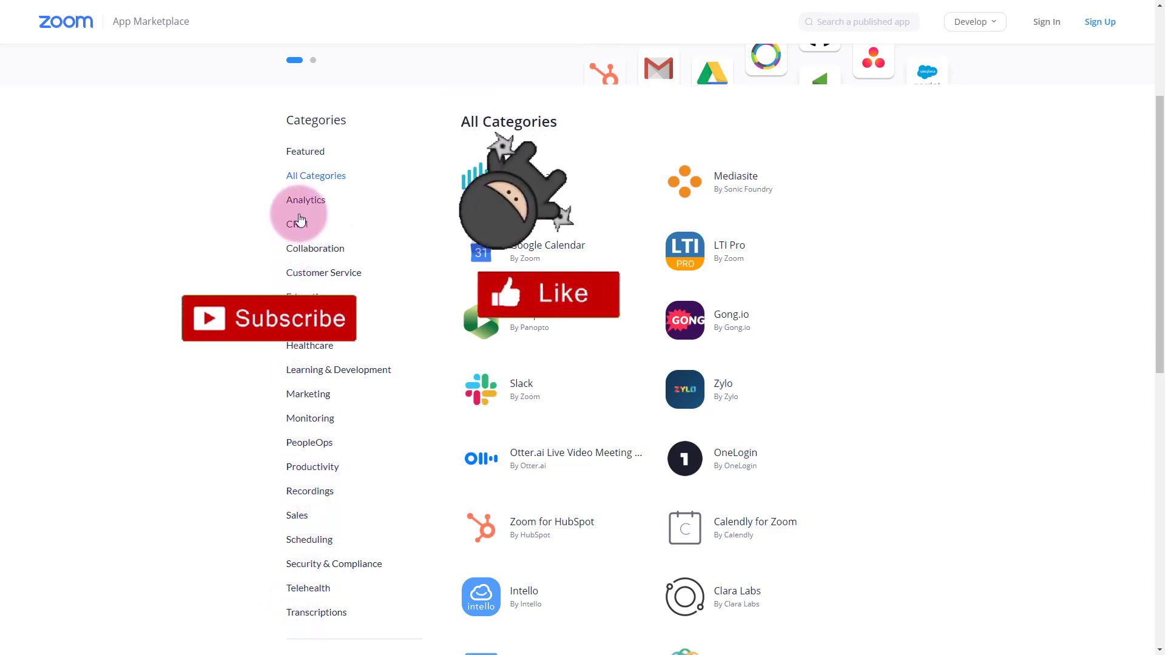
pyautogui.click(299, 184)
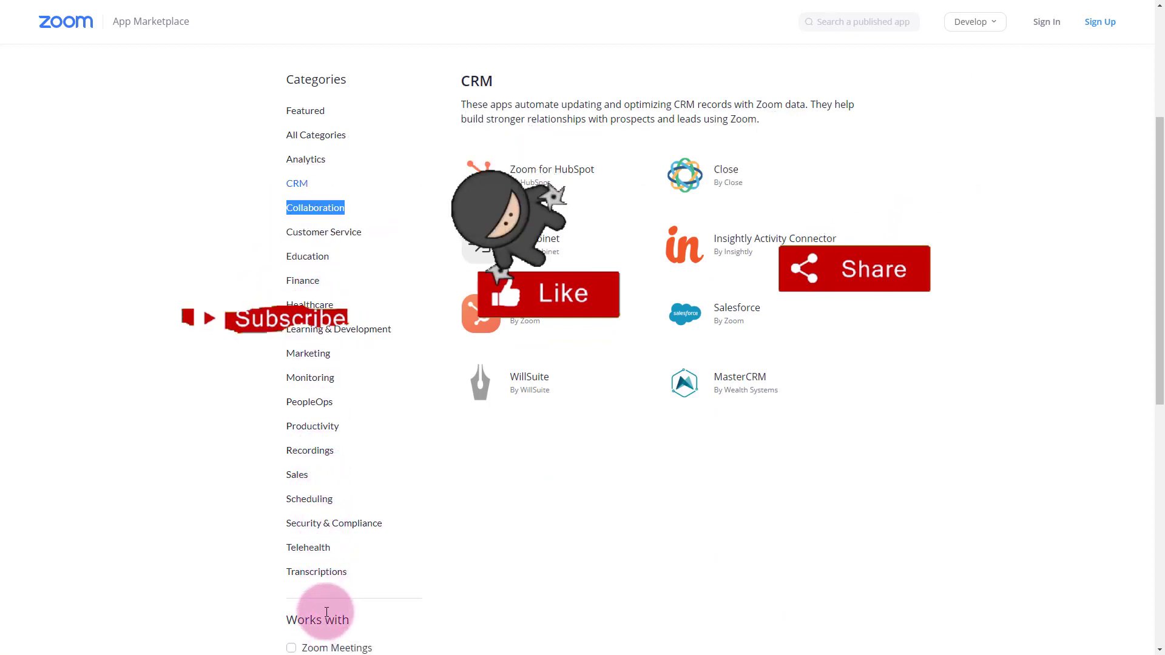
pyautogui.click(314, 549)
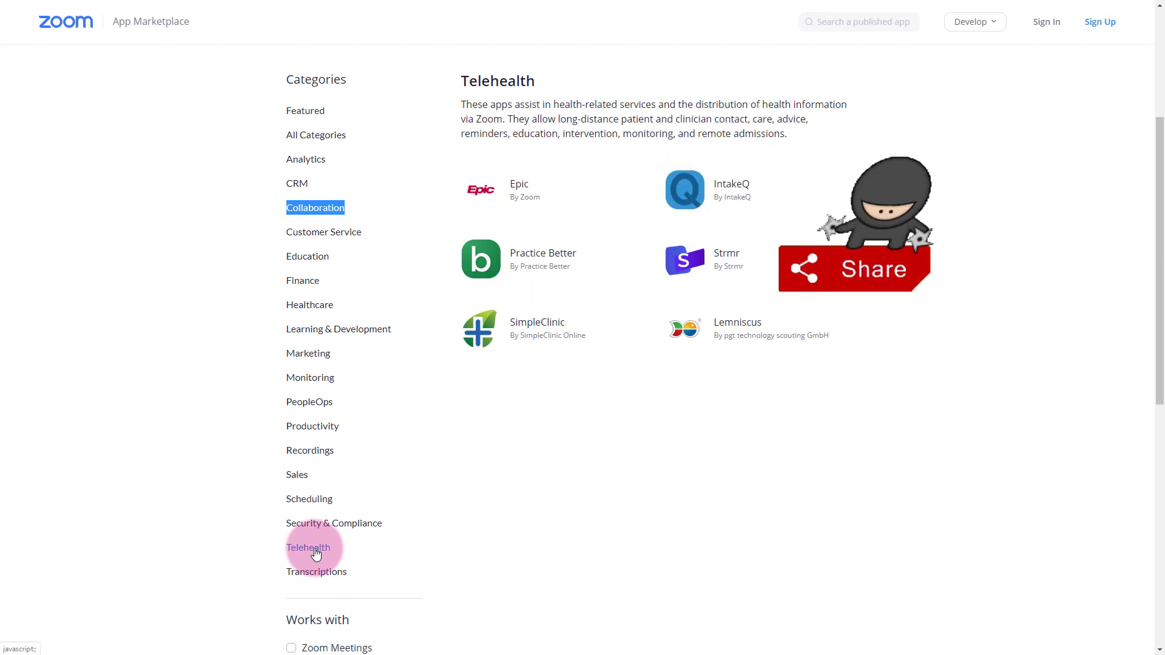
pyautogui.click(296, 574)
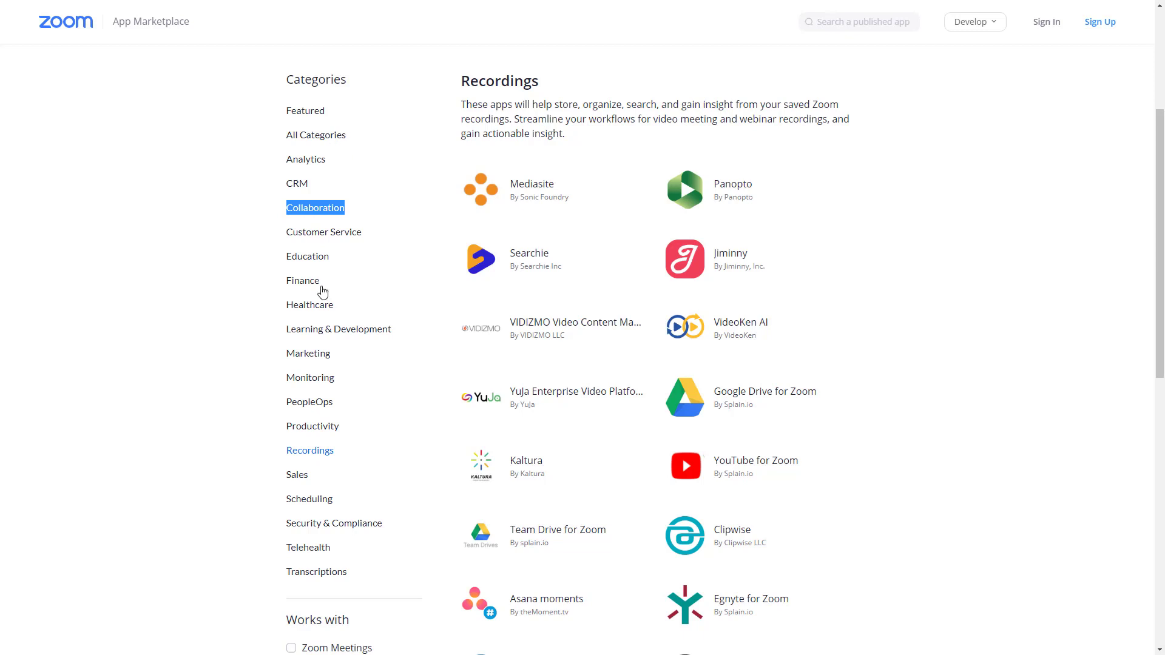
# Show the Scheduling category and look through the apps on its first page.
pyautogui.click(309, 500)
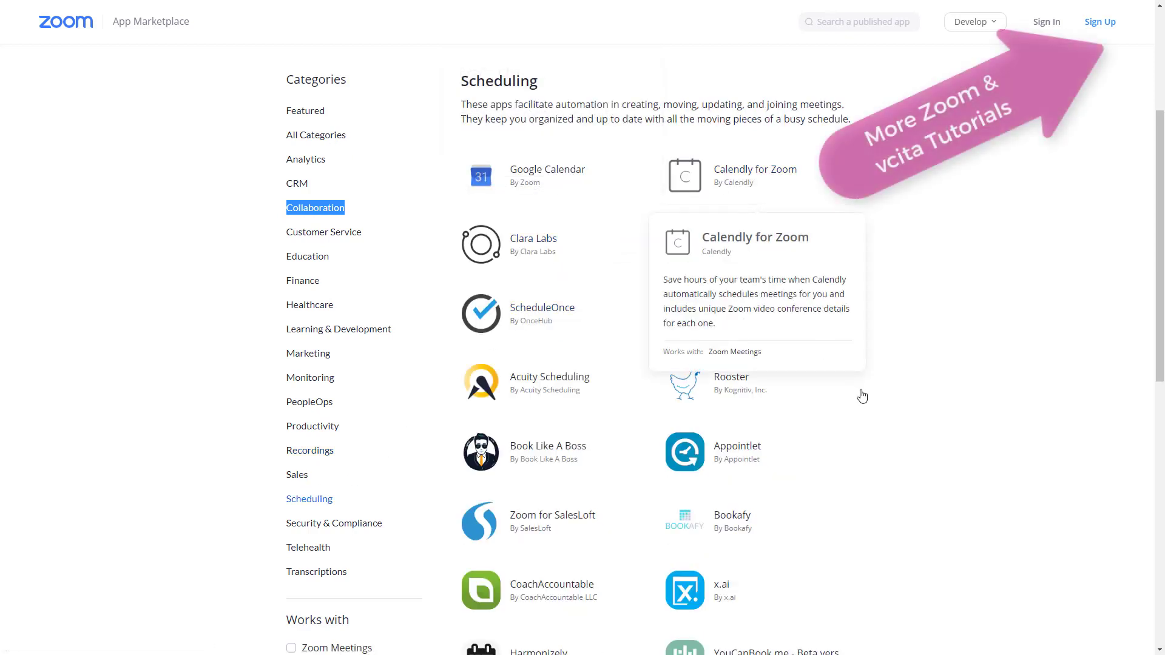
pyautogui.scroll(-3, 684, 315)
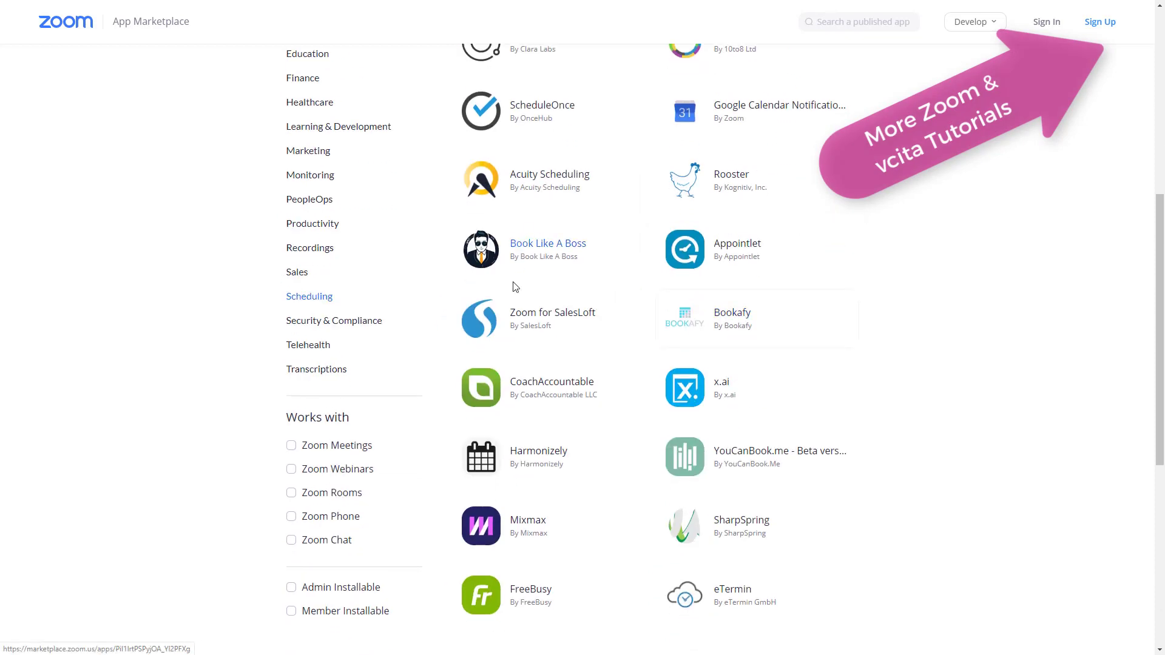
pyautogui.moveTo(564, 245)
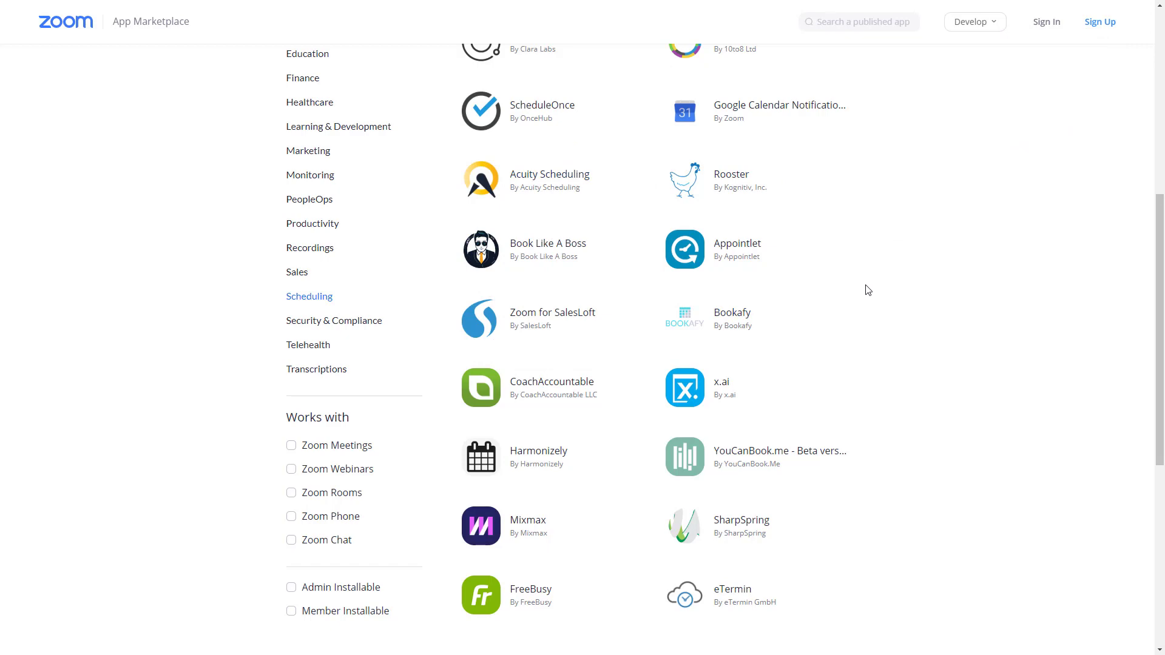
pyautogui.scroll(-5, 868, 290)
pyautogui.scroll(3, 866, 300)
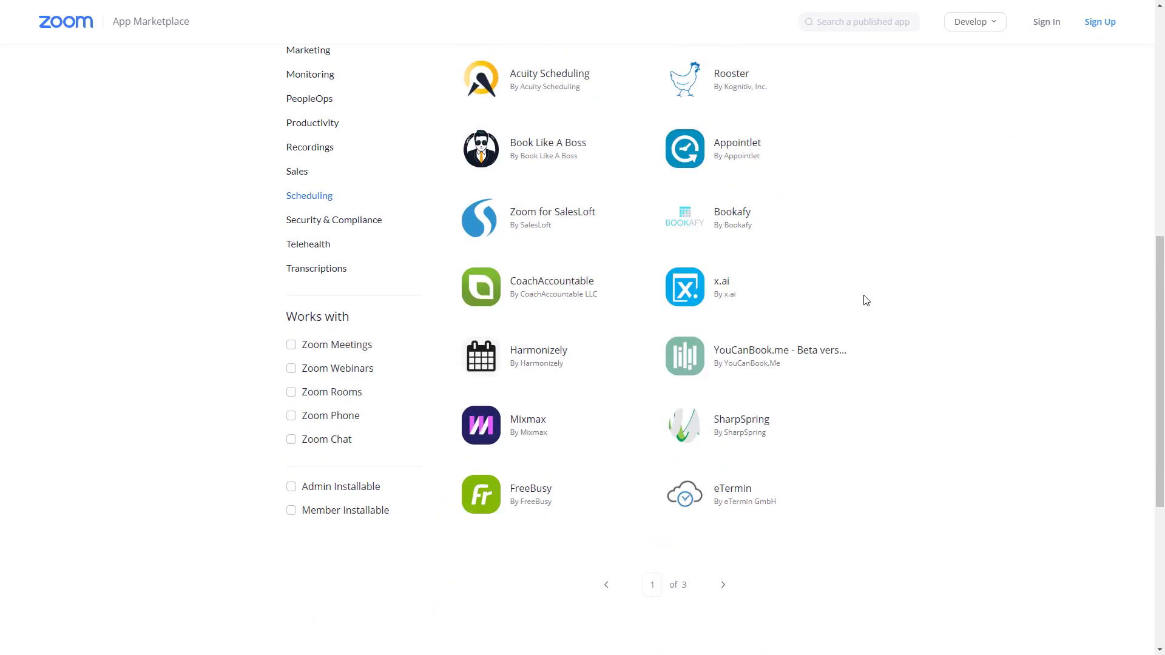
pyautogui.scroll(-3, 848, 330)
pyautogui.scroll(3, 809, 343)
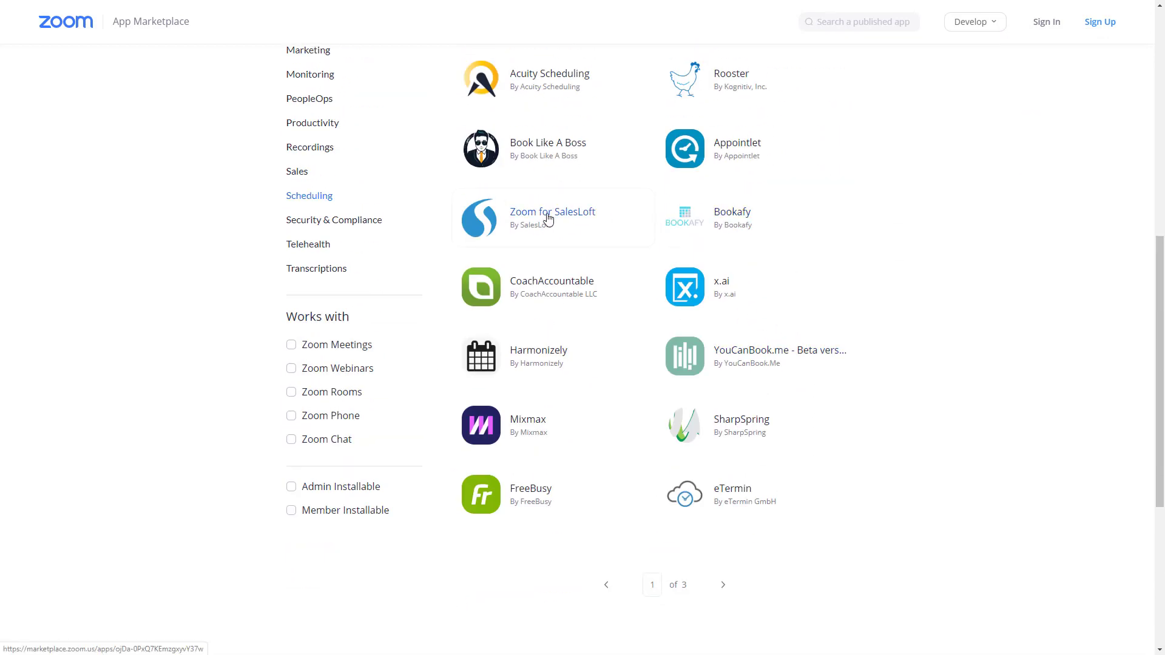
pyautogui.scroll(3, 844, 215)
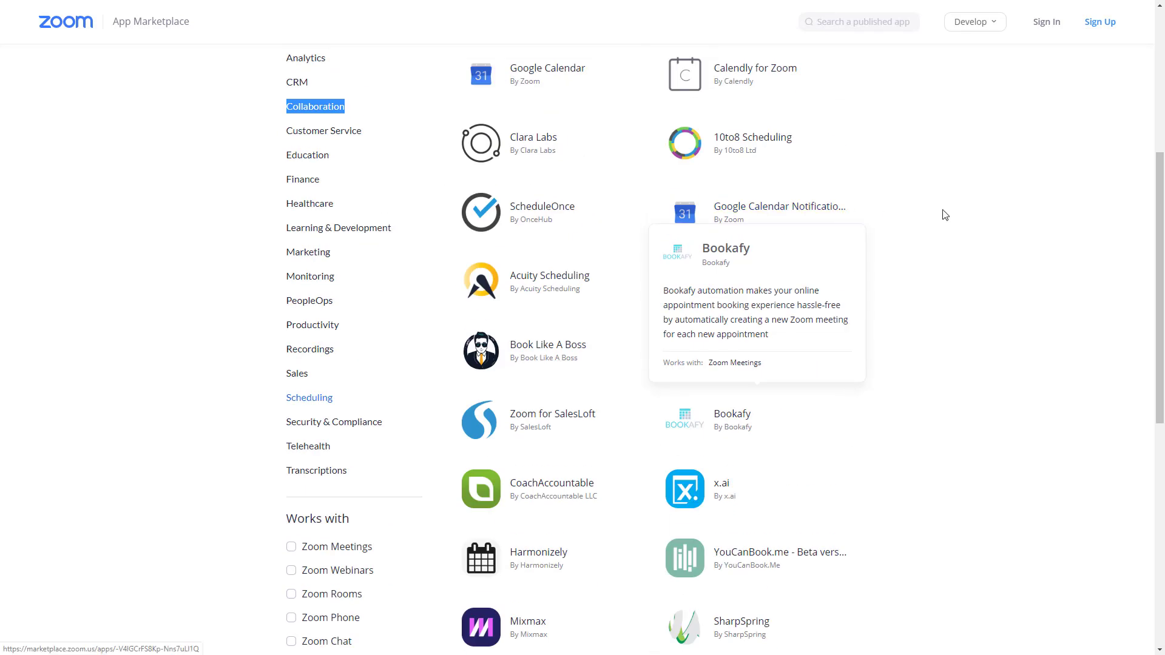
pyautogui.scroll(-3, 960, 209)
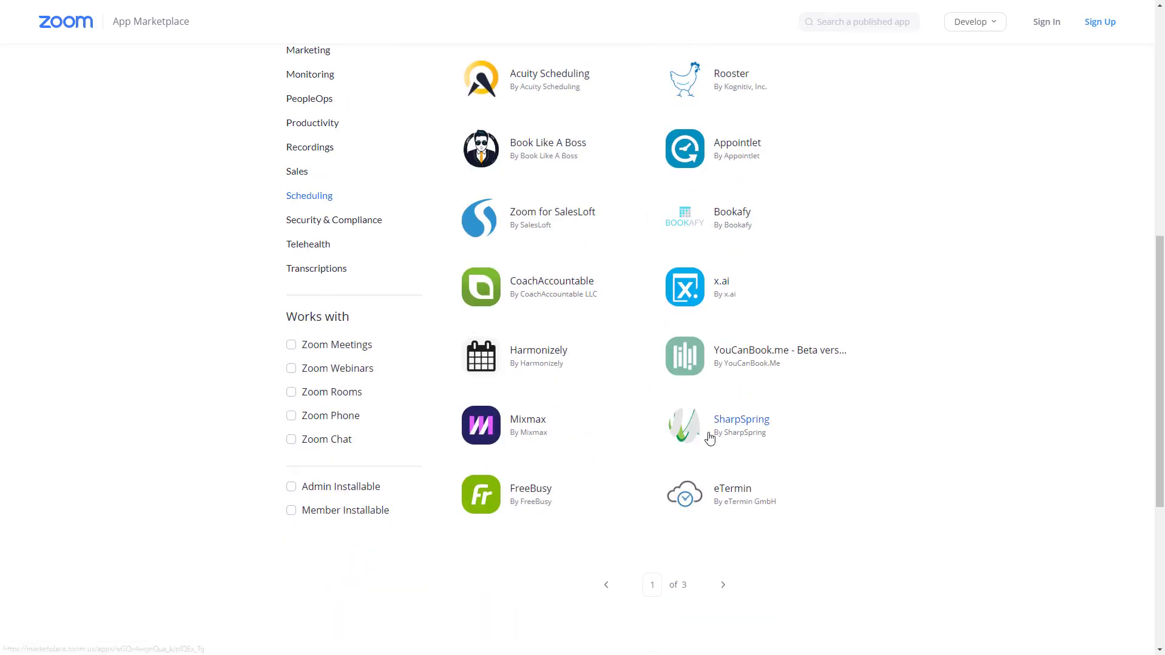
# Advance to page 3 of the Scheduling apps and open the vcita listing.
pyautogui.click(724, 587)
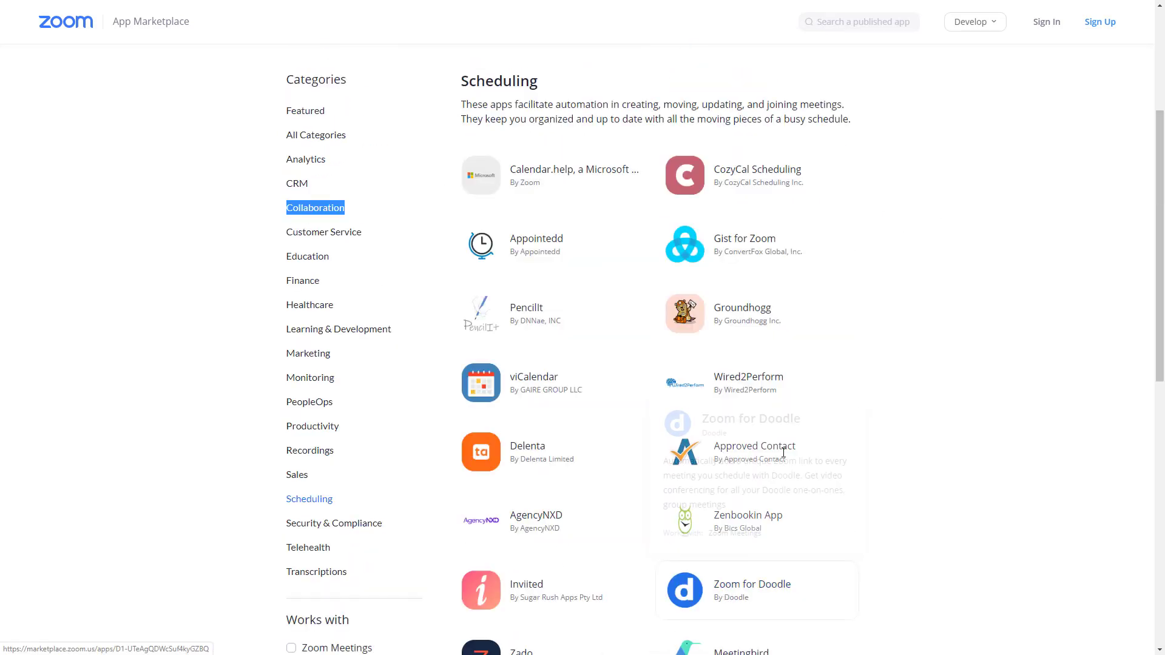
pyautogui.scroll(-6, 904, 415)
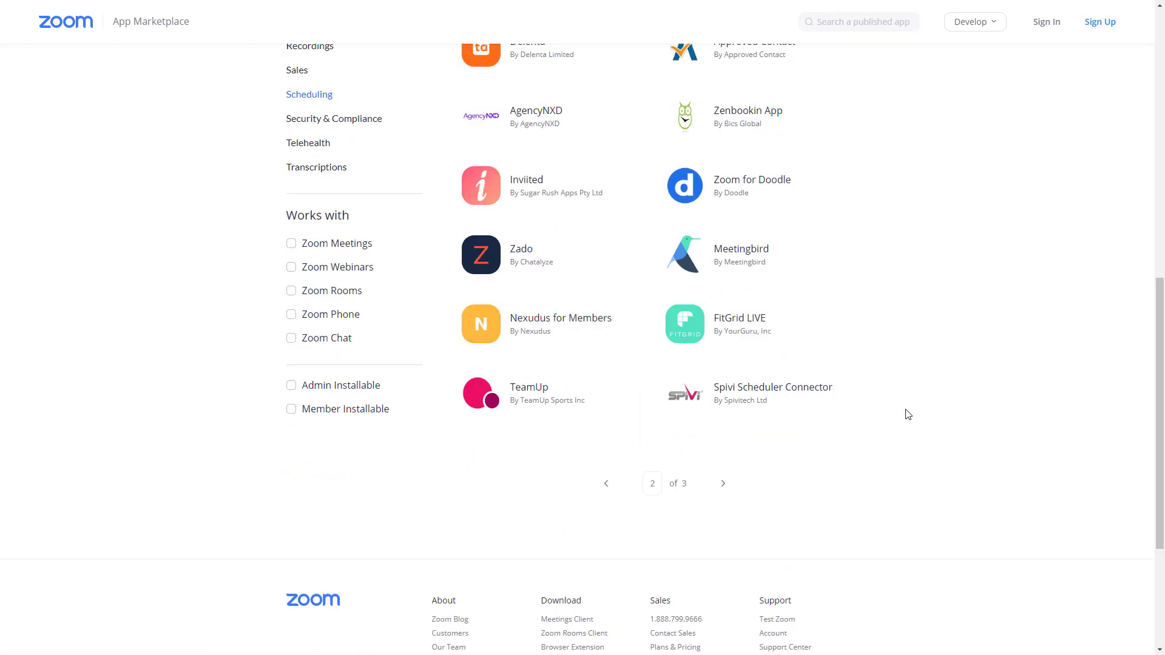
pyautogui.click(727, 488)
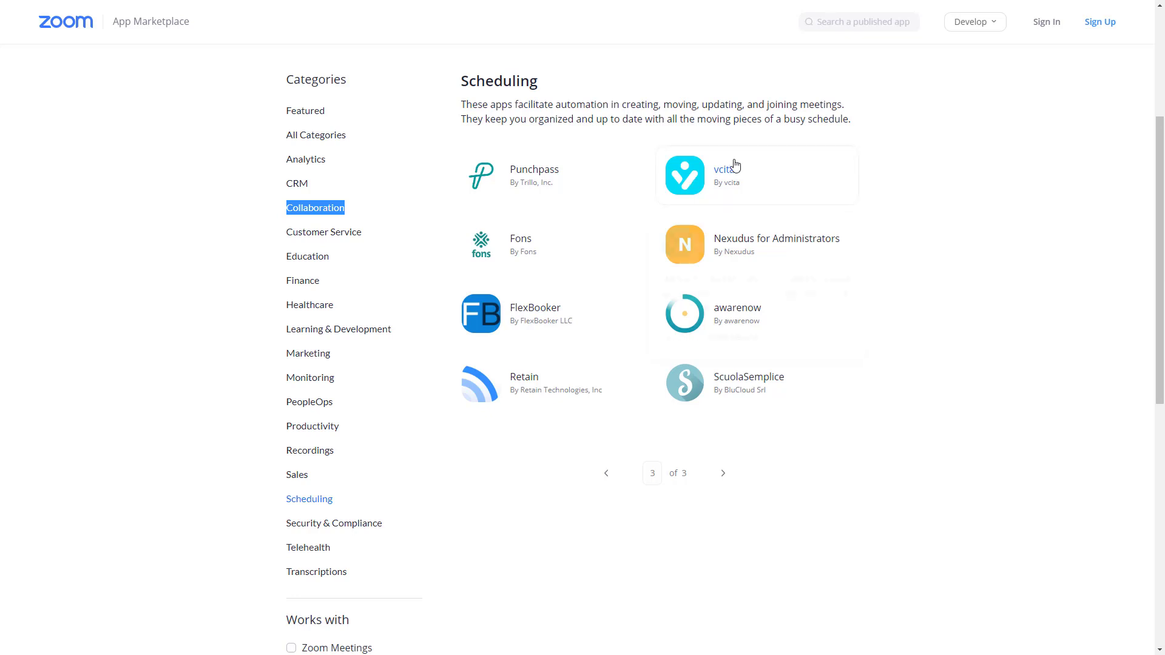
pyautogui.moveTo(724, 177)
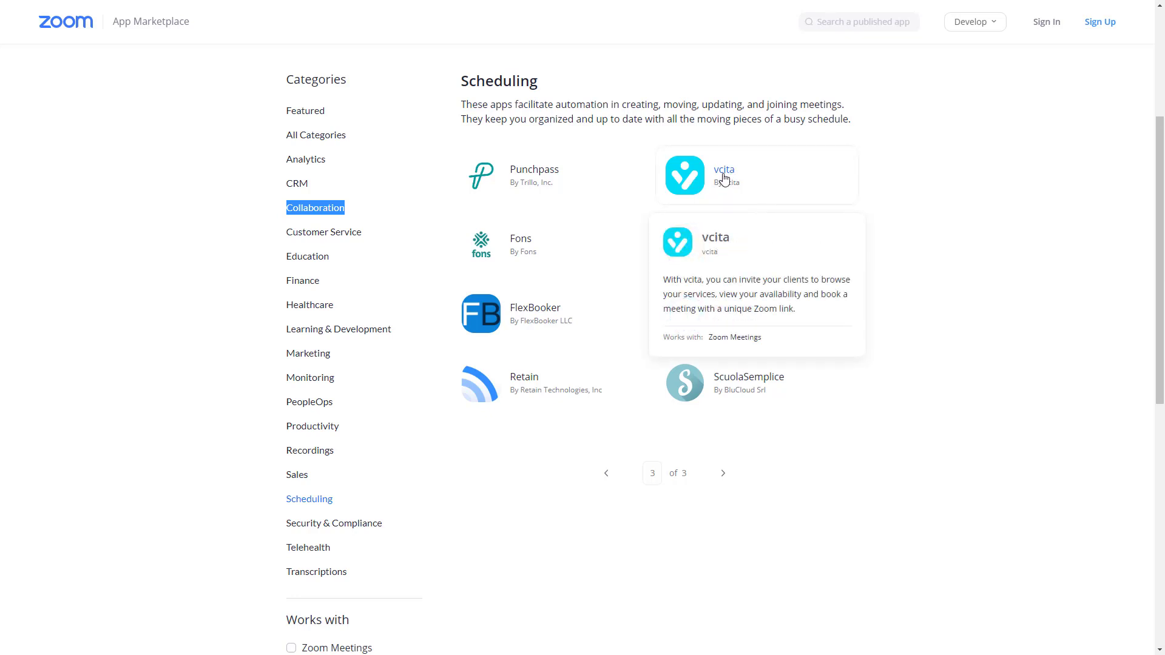
pyautogui.click(815, 23)
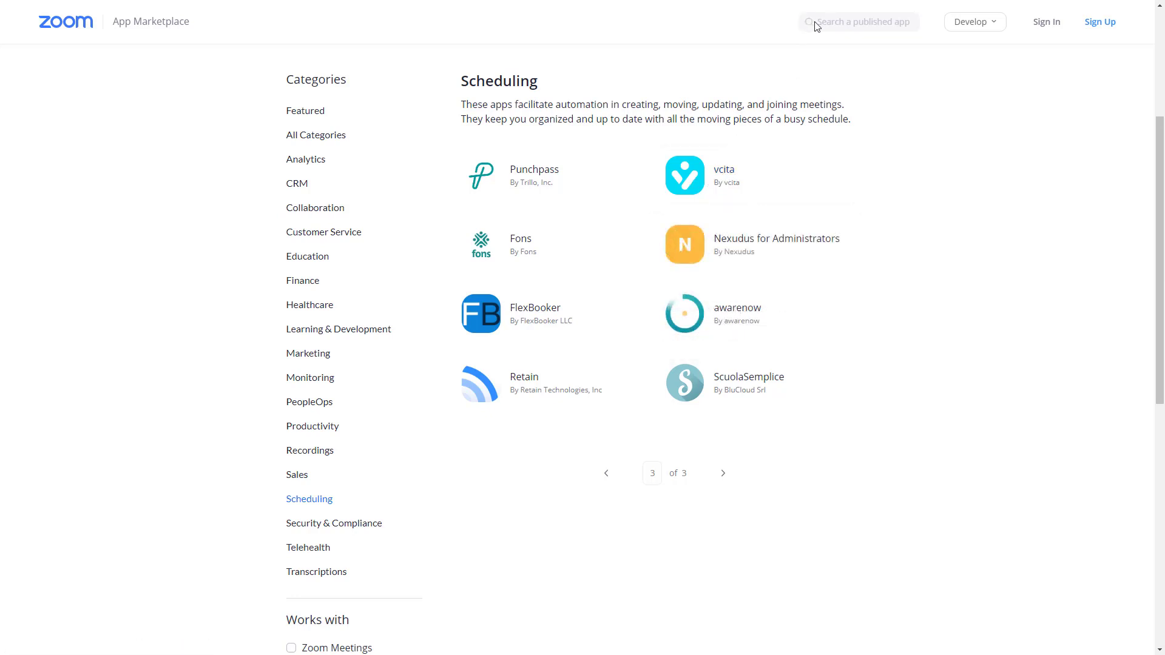
pyautogui.click(728, 182)
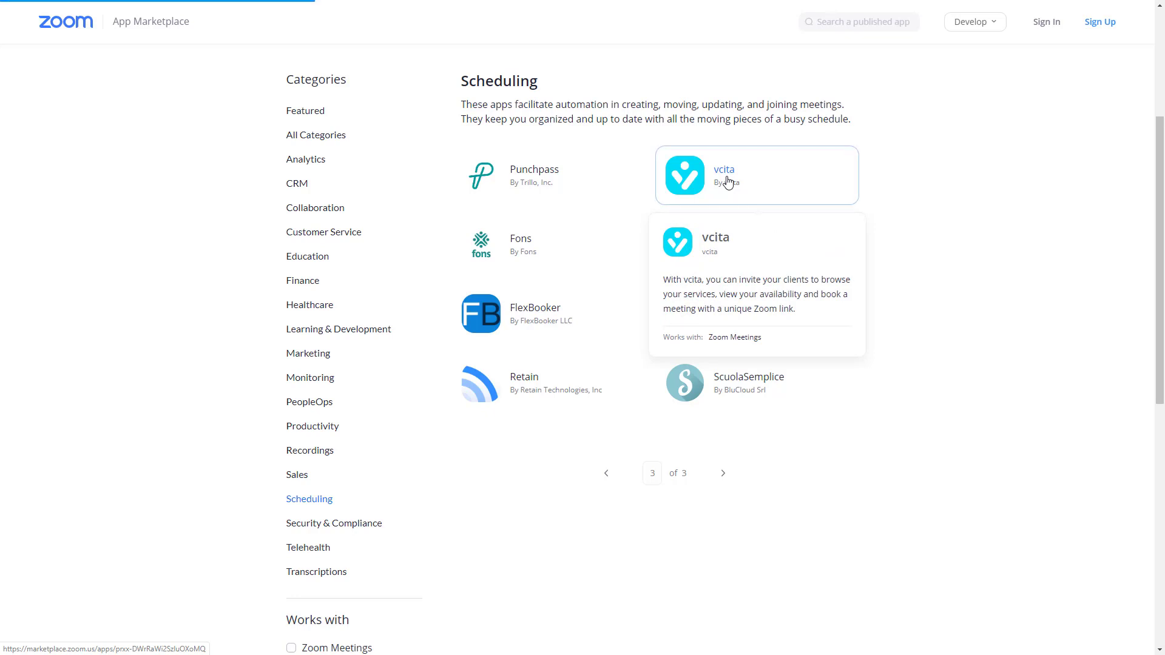
# Start installing vcita and agree to the Zoom Marketplace Terms of Service.
pyautogui.click(824, 121)
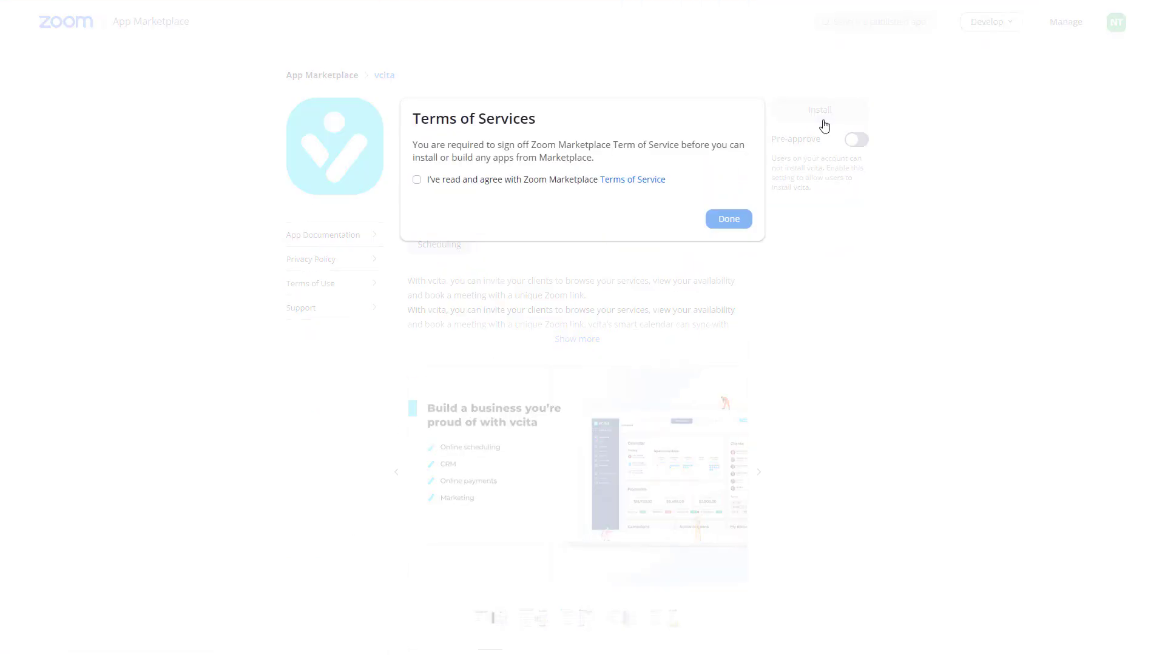
pyautogui.click(417, 180)
pyautogui.click(730, 221)
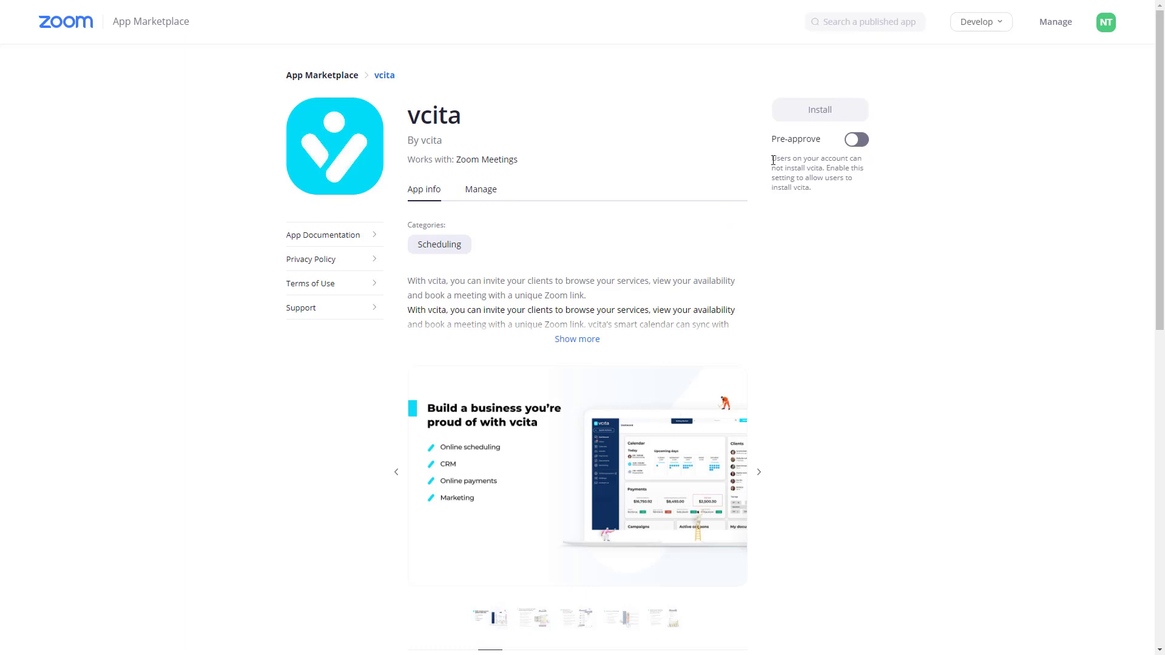
# Pre-approve vcita for the account's users and review its Manage and App info sections.
pyautogui.moveTo(772, 159); pyautogui.dragTo(848, 192)
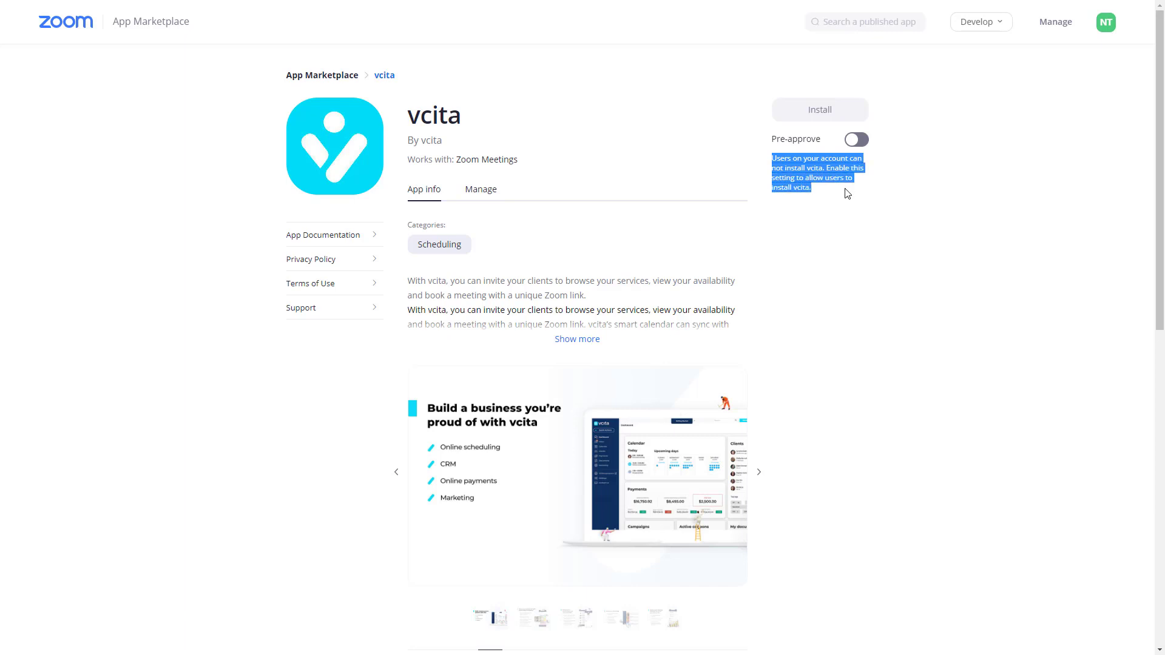
pyautogui.click(858, 143)
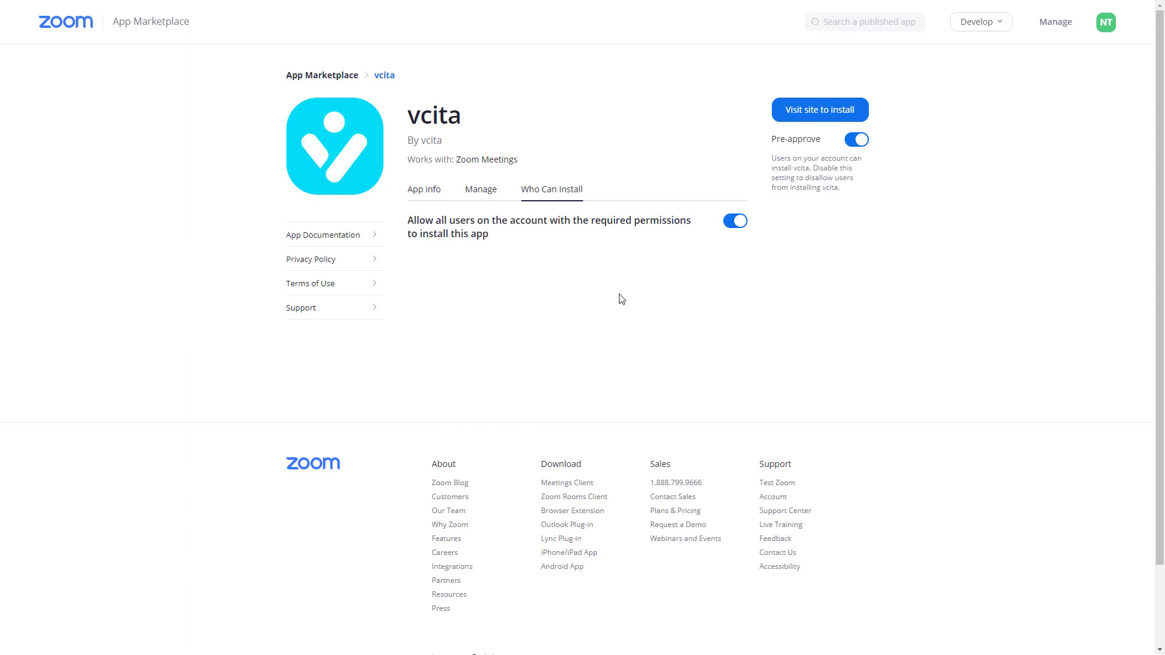
pyautogui.click(491, 194)
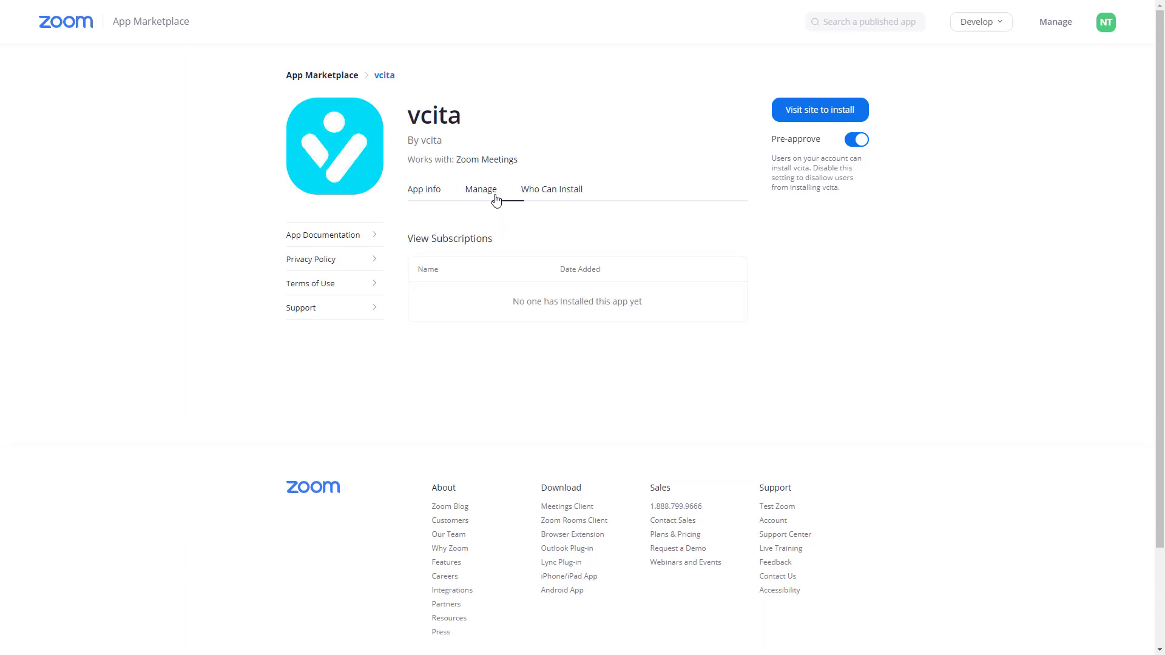
pyautogui.click(433, 193)
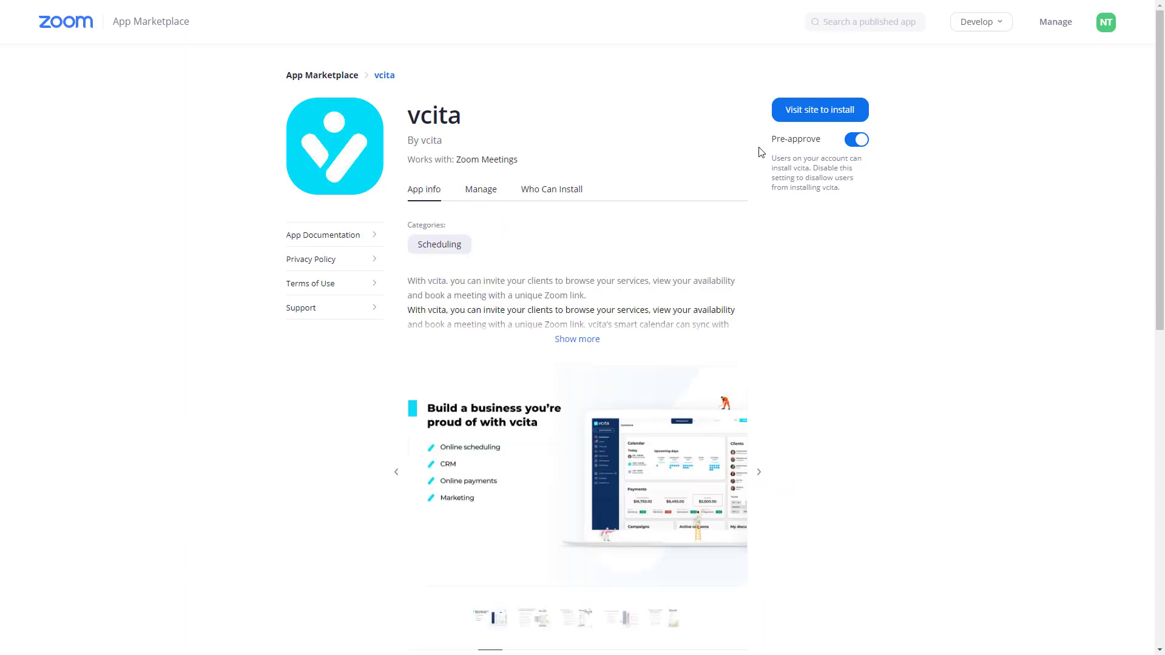
# Go to the vcita site to install the app and open the Integrations settings there.
pyautogui.click(810, 118)
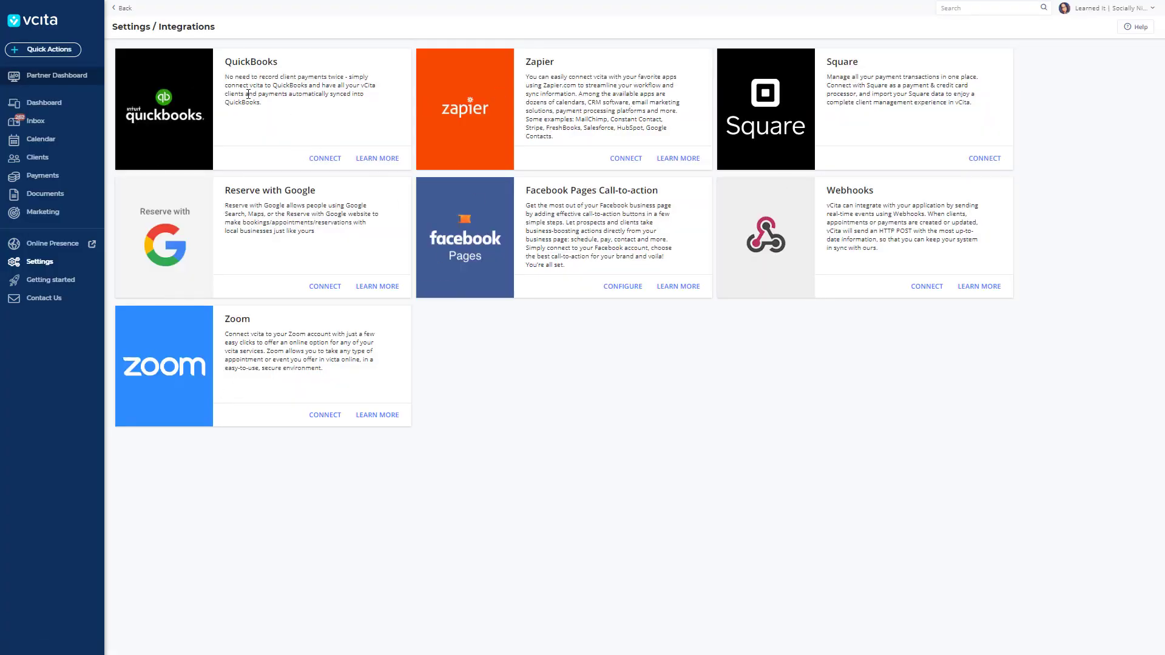
pyautogui.click(31, 261)
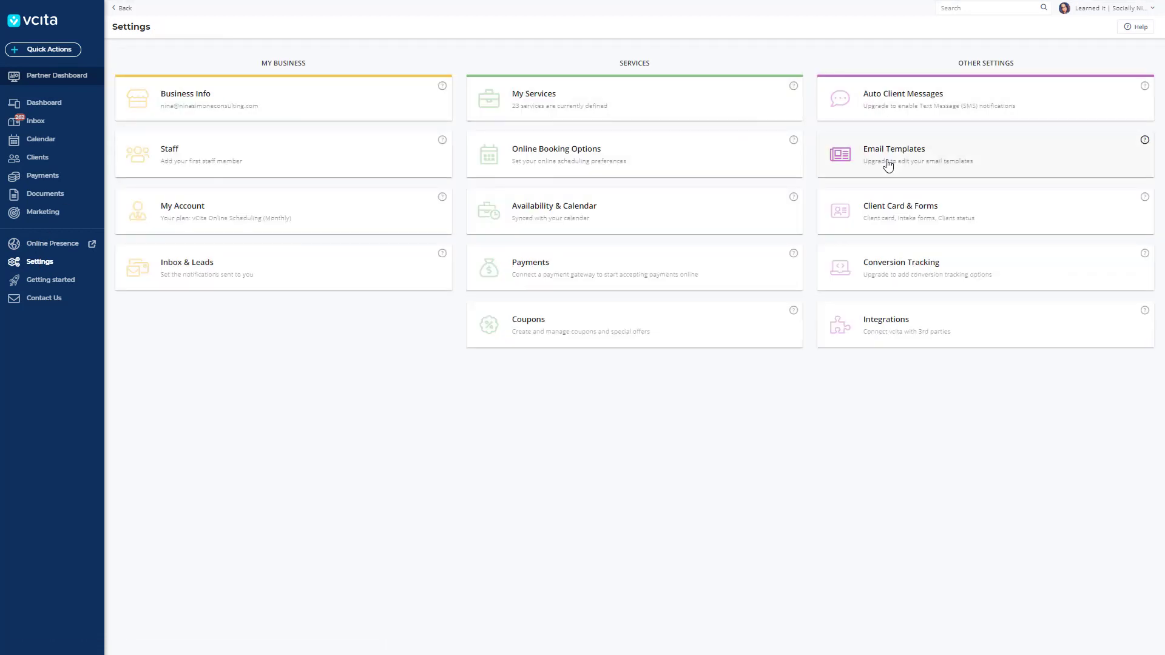
pyautogui.click(875, 329)
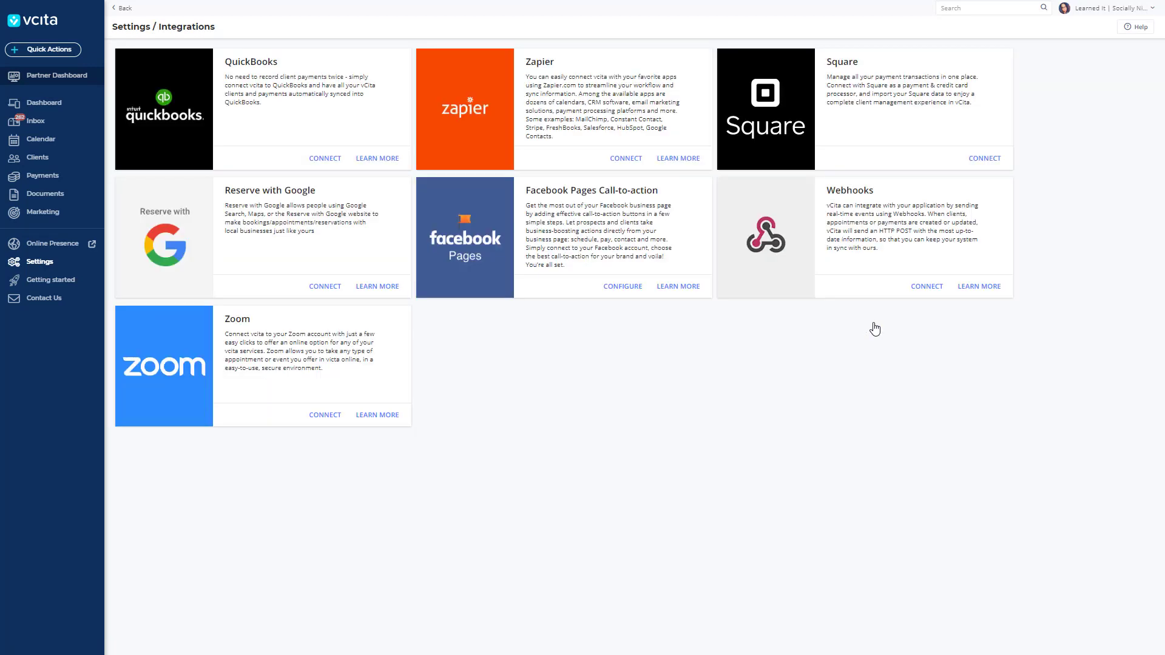
# Connect the Zoom integration and authorize vcita to access the Zoom account.
pyautogui.click(328, 420)
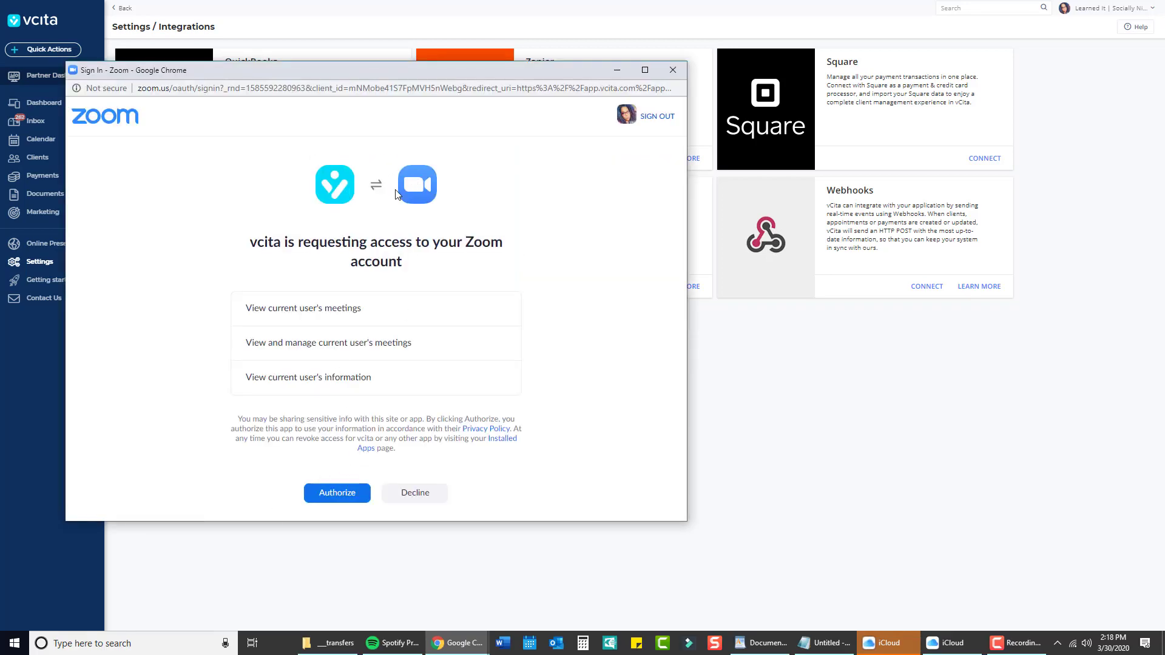
pyautogui.click(359, 491)
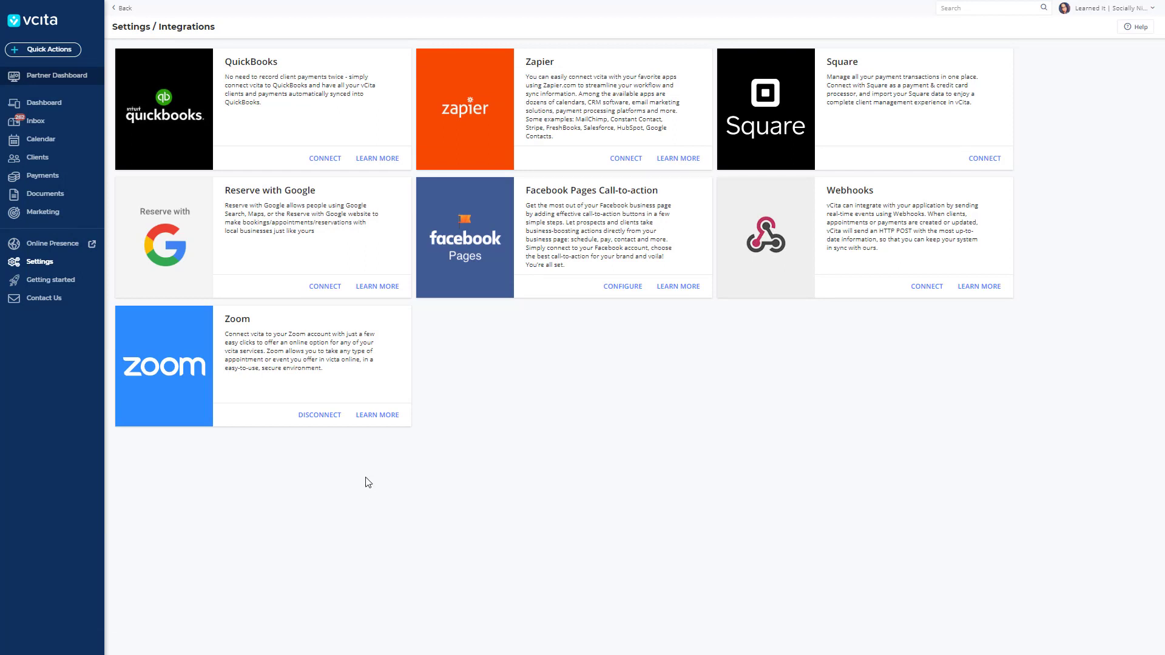
pyautogui.tripleClick(365, 477)
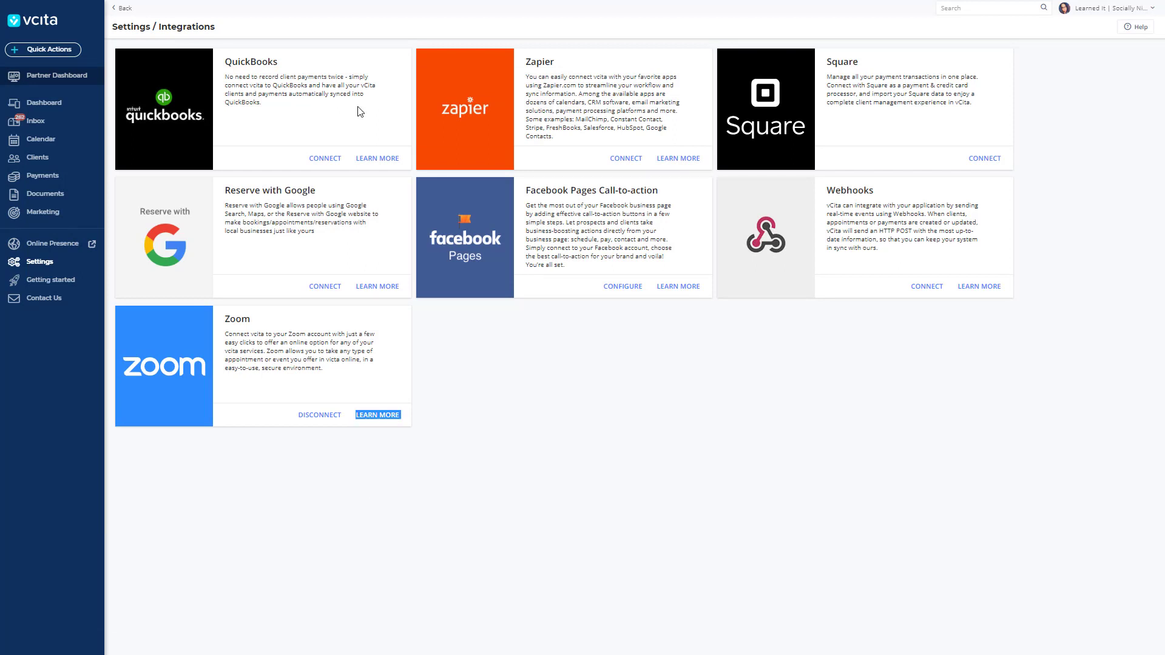
# Go to the Calendar and start scheduling a new group event.
pyautogui.click(47, 50)
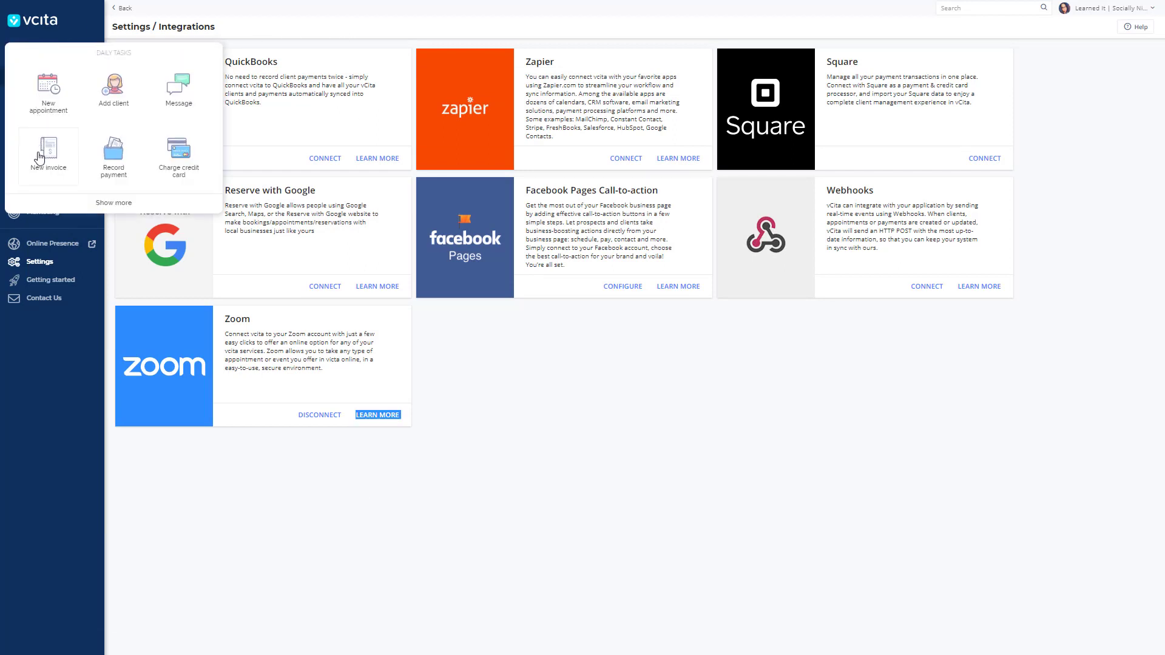
pyautogui.click(59, 408)
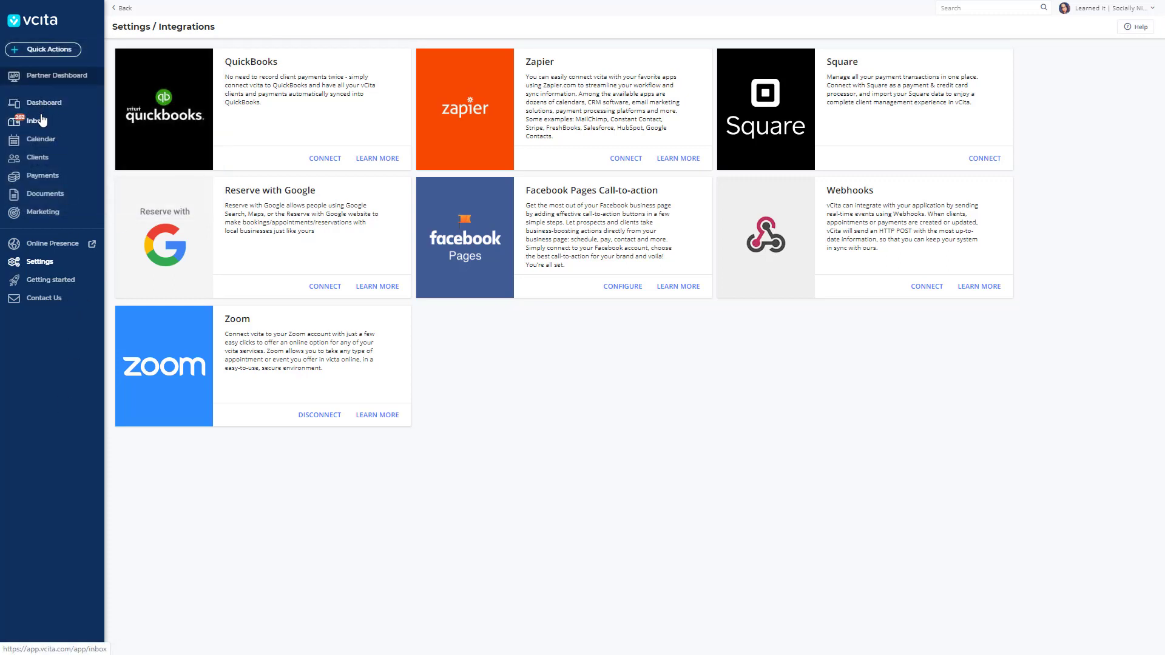
pyautogui.click(39, 141)
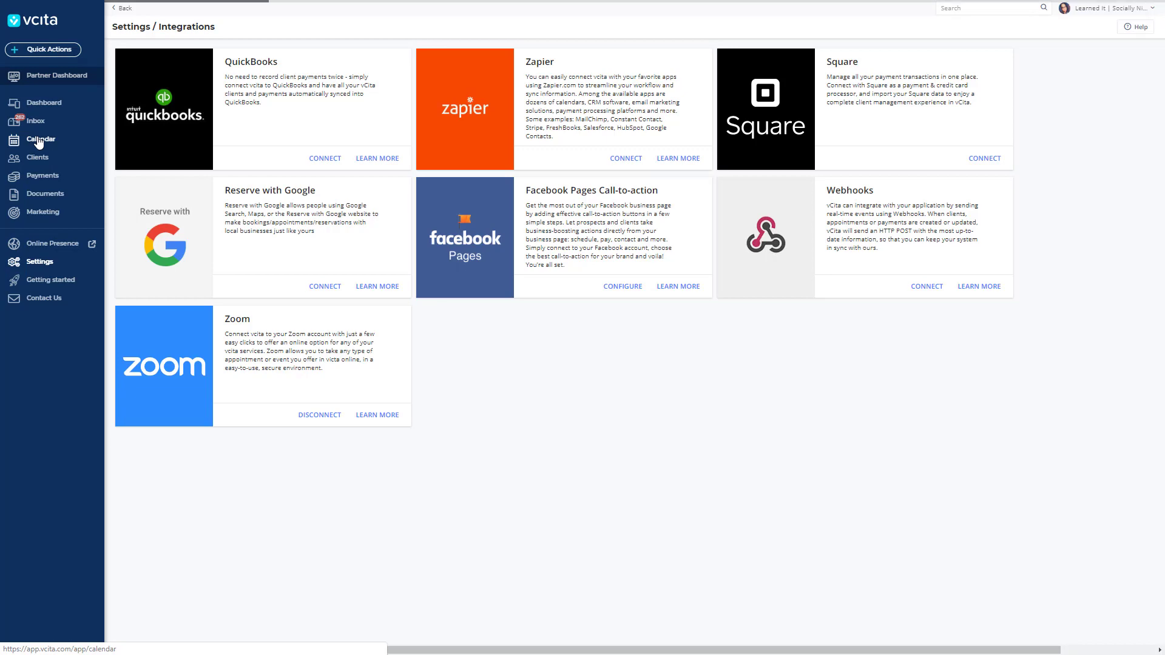
pyautogui.click(154, 49)
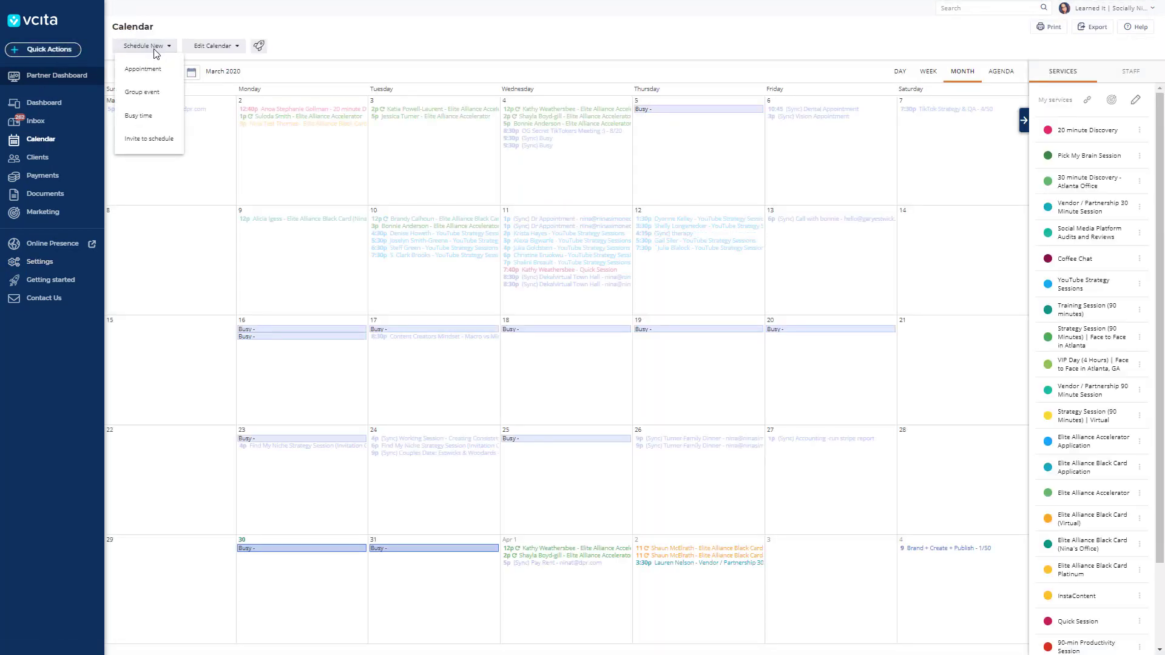
pyautogui.click(148, 90)
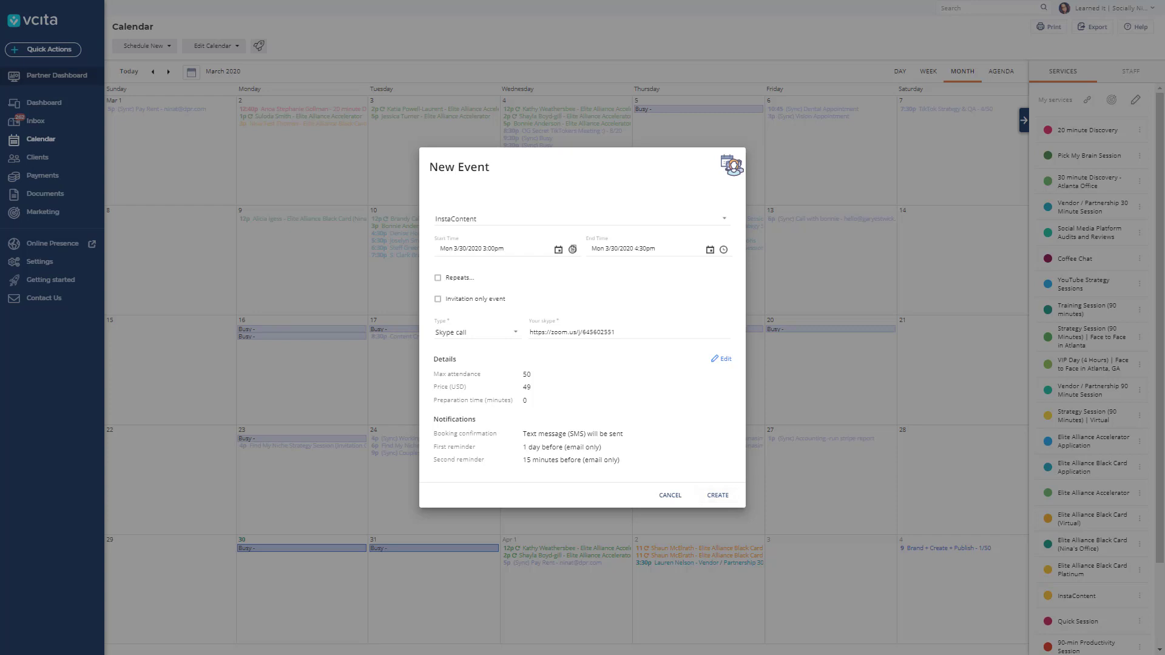
# Make the new event a custom one and name it "Content Creators Happy Hour".
pyautogui.click(501, 223)
pyautogui.click(492, 203)
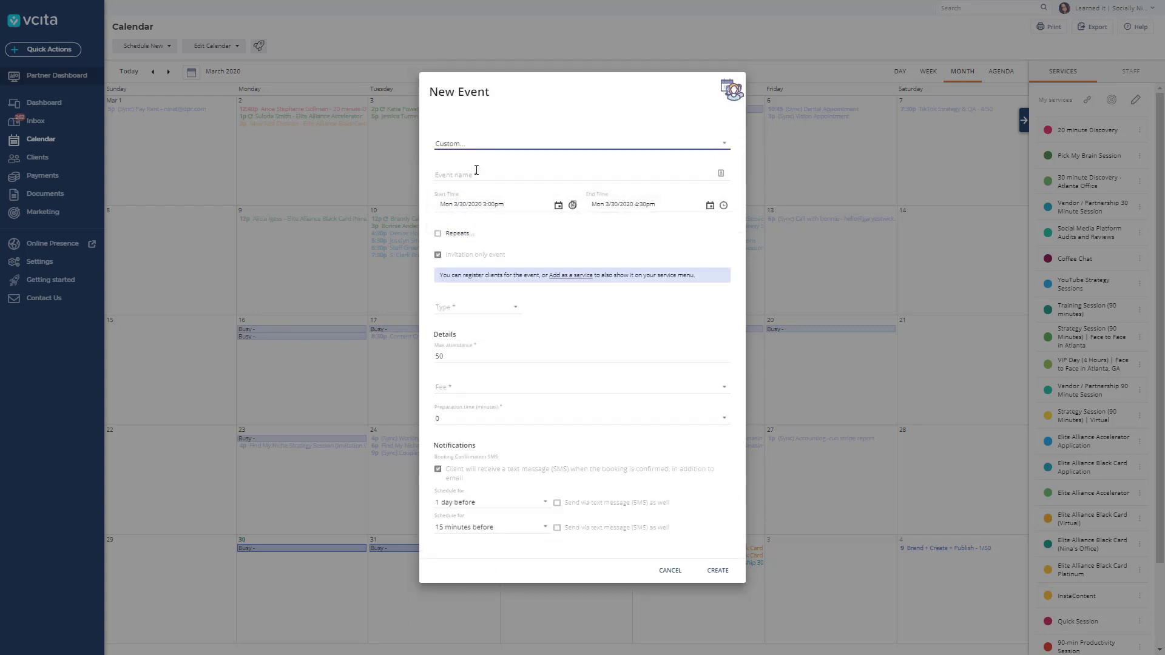
pyautogui.click(475, 171)
pyautogui.write('Con')
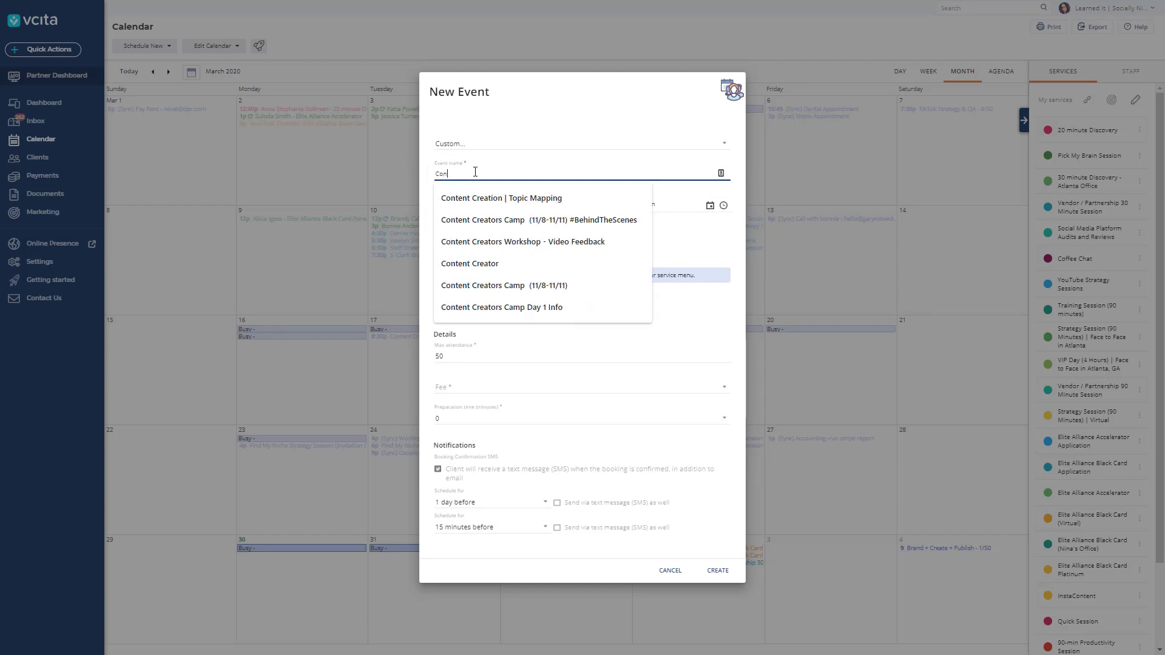
pyautogui.write('tent Creat')
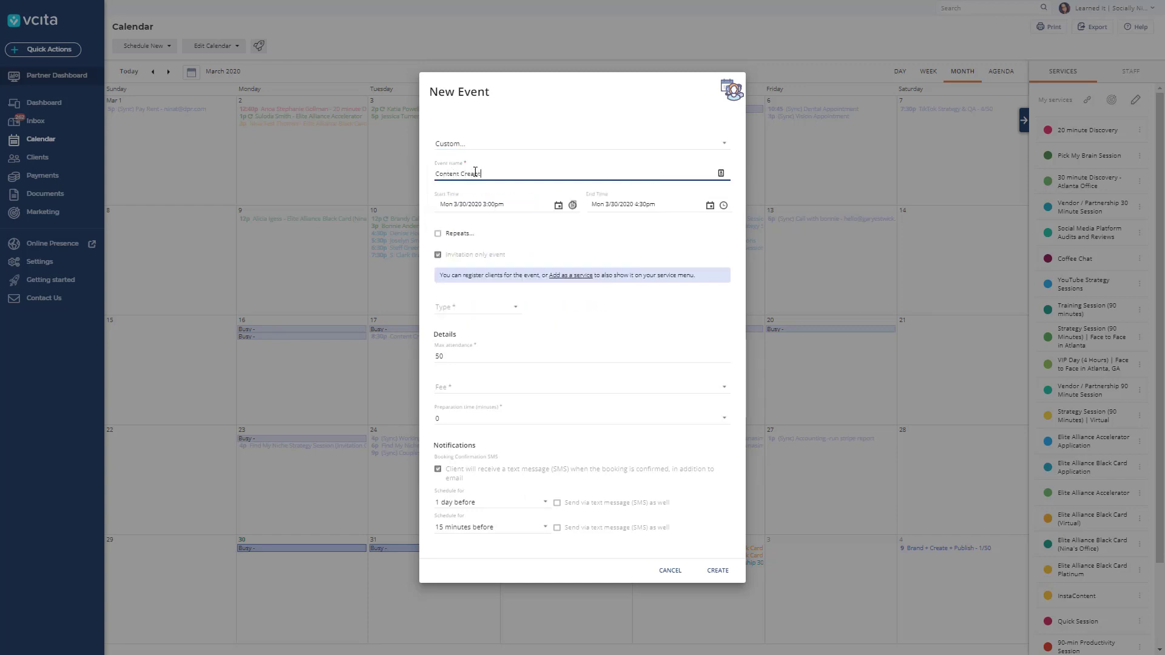
pyautogui.write('ors Happy Hour')
pyautogui.click(535, 201)
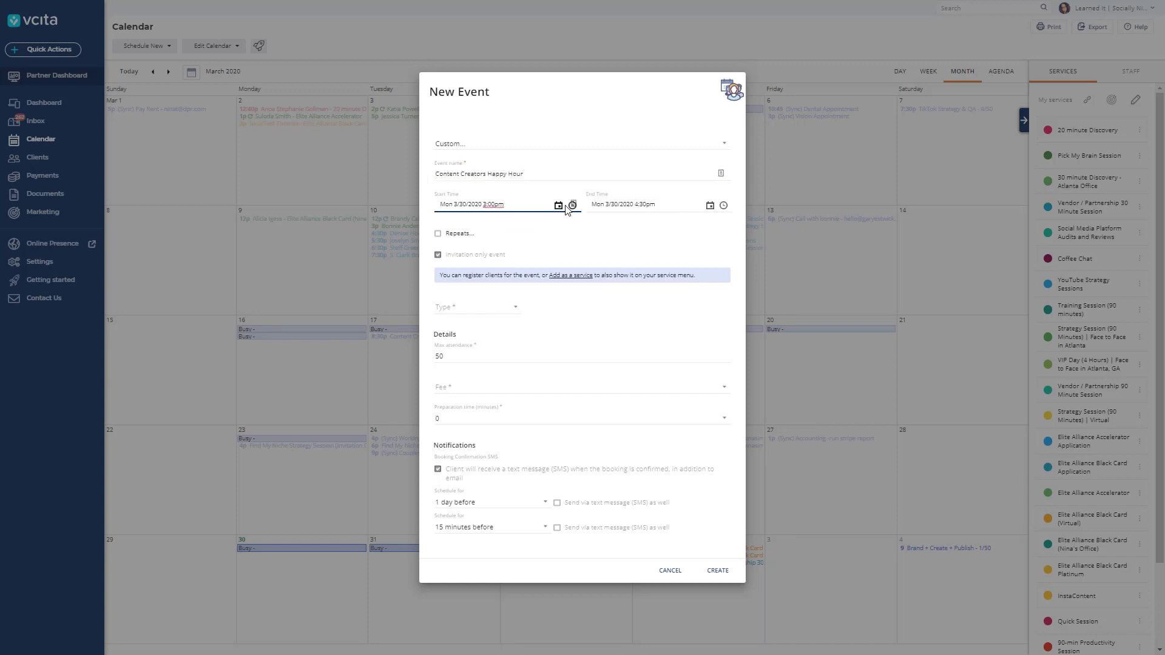
# Replace "Content Creators" in the event name so it reads "Learned It Students Happy Hour".
pyautogui.moveTo(487, 175); pyautogui.dragTo(432, 178)
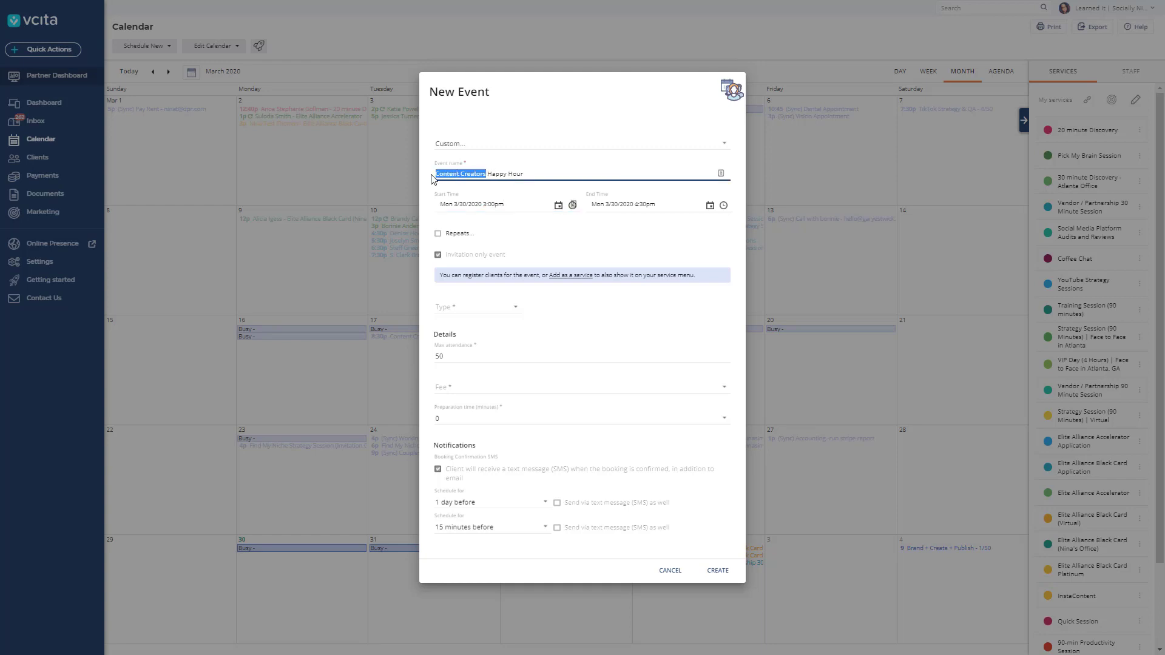
pyautogui.write('Client')
pyautogui.press('BackSpace')
pyautogui.press('BackSpace')
pyautogui.press('BackSpace')
pyautogui.write('Learned It Student')
# Schedule the event for Fri 4/3/2020, starting at 8:00pm and ending at 9:00pm.
pyautogui.click(558, 205)
pyautogui.click(513, 325)
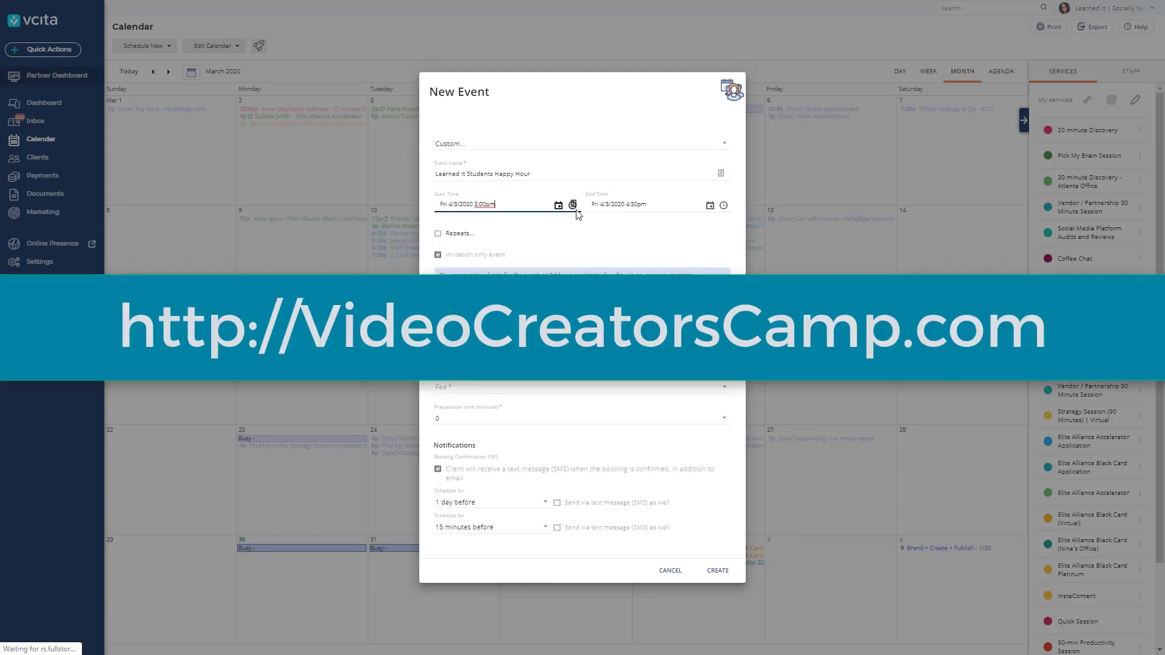
pyautogui.click(573, 205)
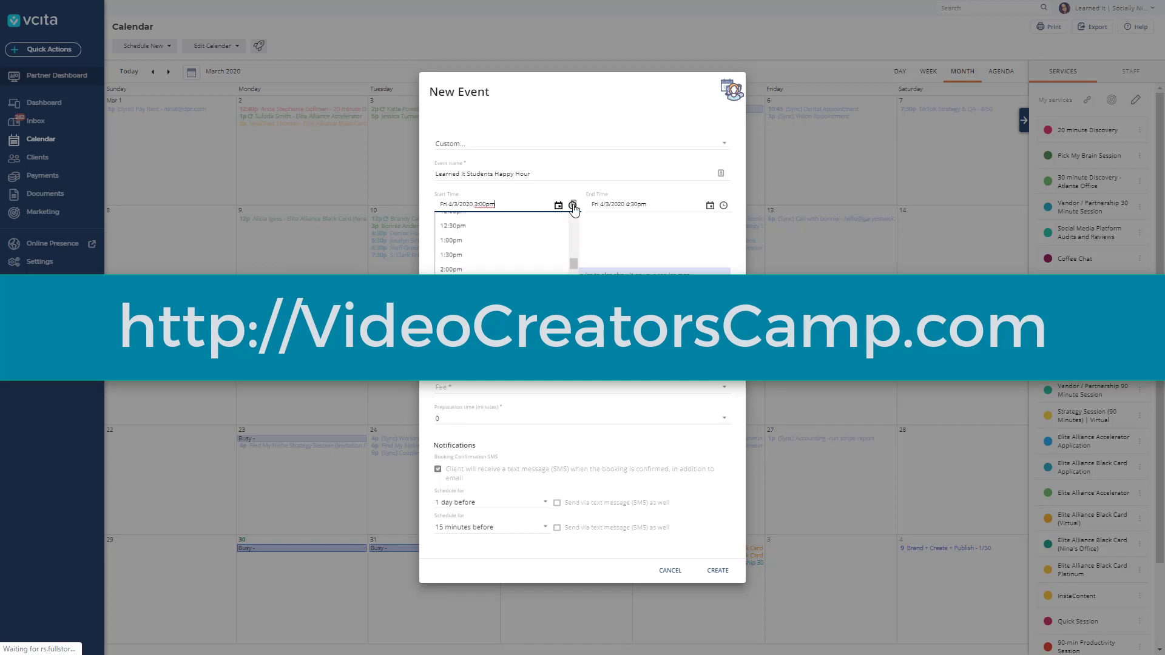
pyautogui.scroll(-10, 534, 275)
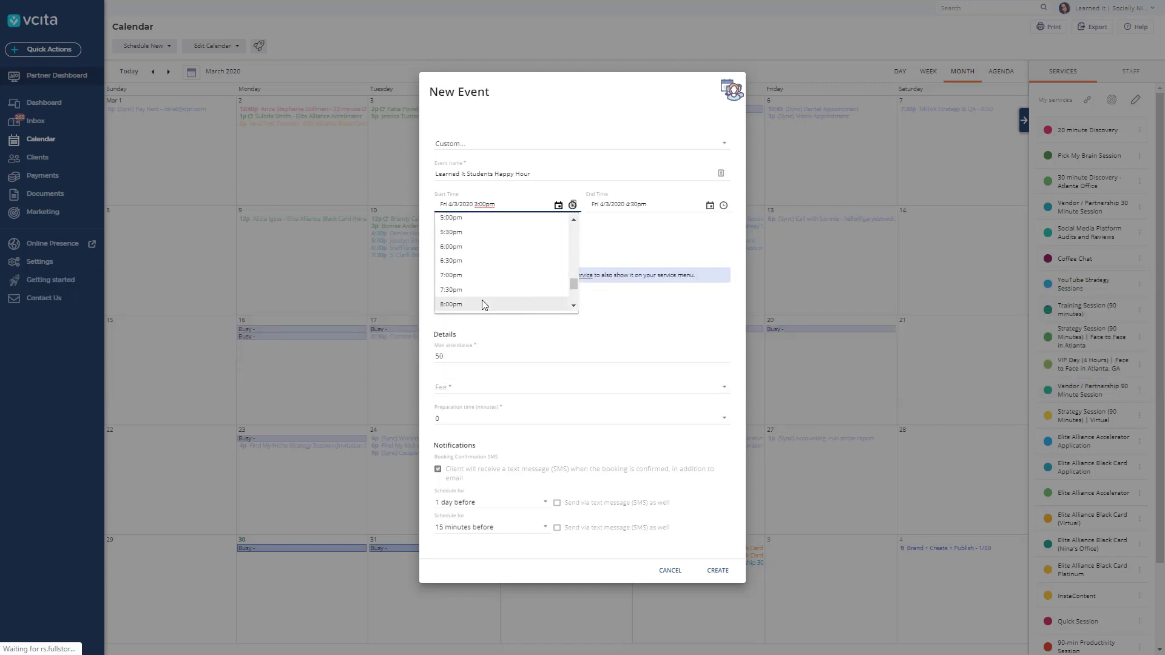
pyautogui.scroll(-3, 481, 273)
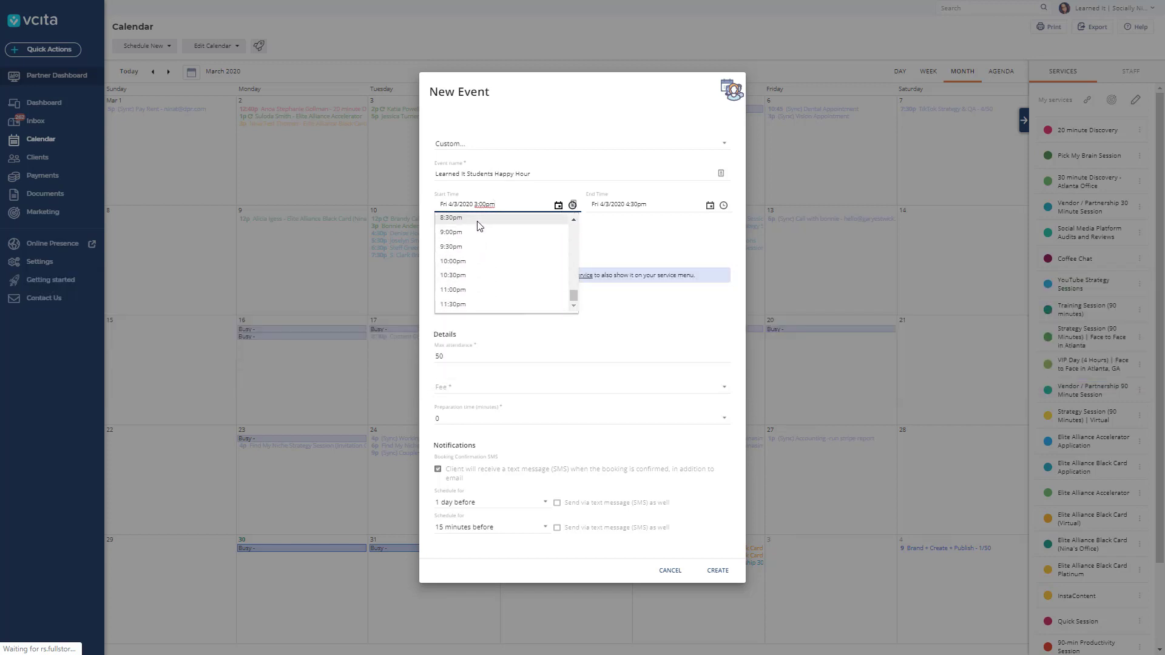
pyautogui.click(483, 226)
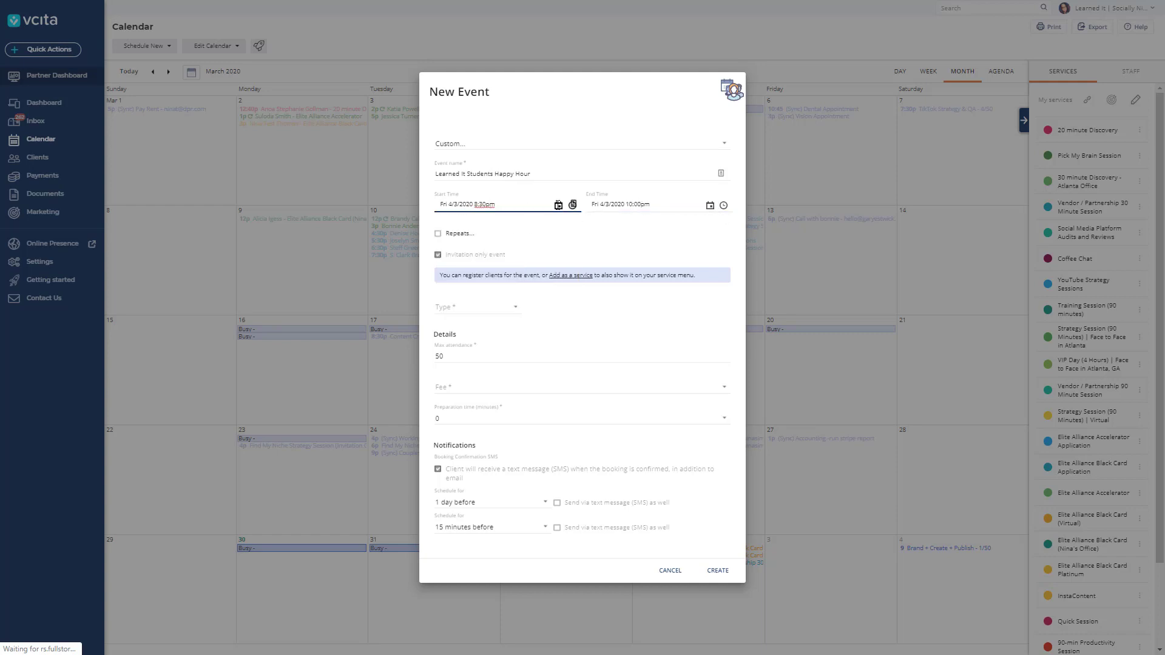
pyautogui.click(572, 205)
pyautogui.click(482, 229)
pyautogui.click(723, 206)
pyautogui.click(633, 230)
# Set the event type to Zoom and the fee to "Free - Don't display a fee", and create the event.
pyautogui.click(478, 308)
pyautogui.click(449, 404)
pyautogui.click(446, 386)
pyautogui.click(567, 434)
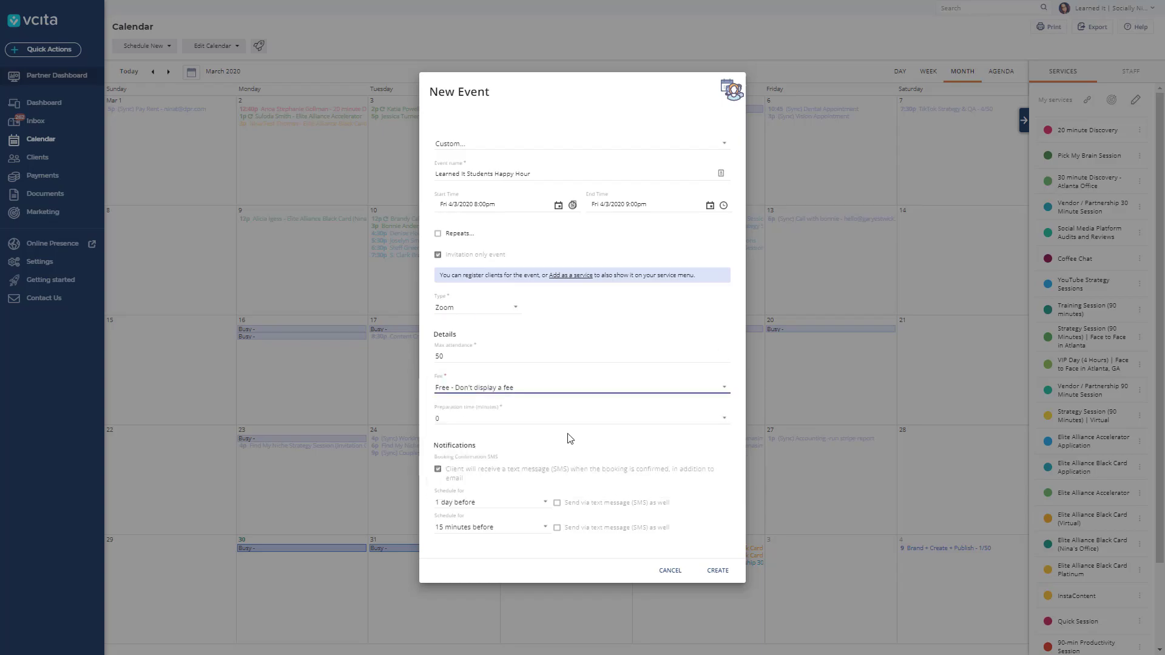
pyautogui.click(720, 570)
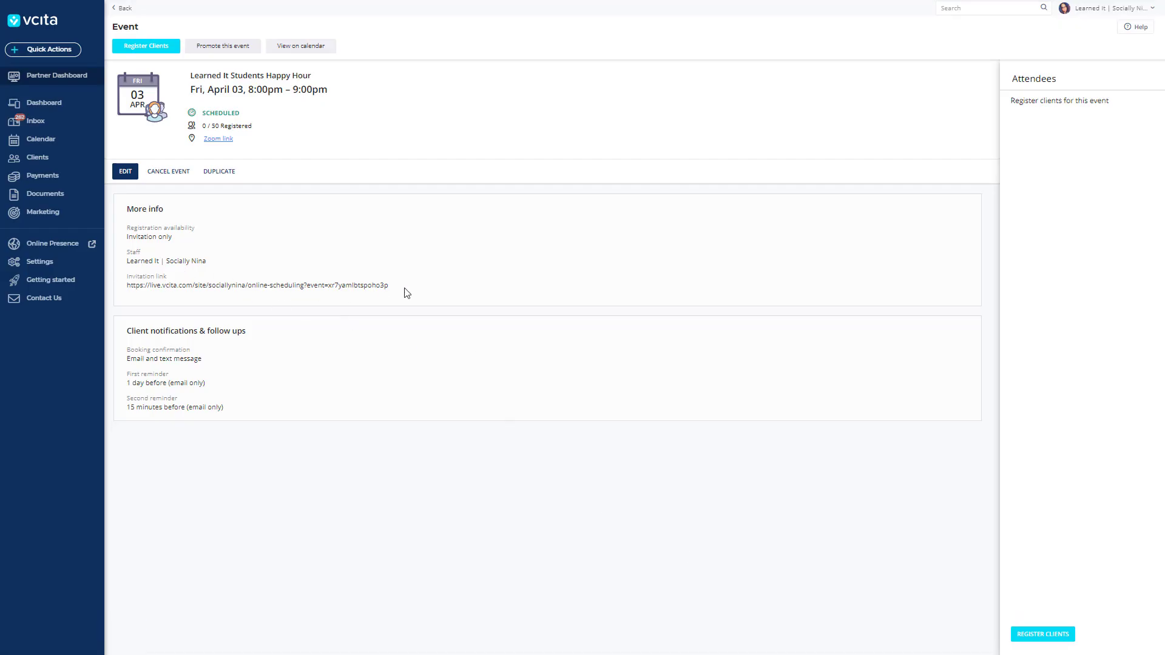
# Select the event's invitation link and exit full screen to reach the browser's address bar.
pyautogui.moveTo(406, 293); pyautogui.dragTo(132, 284)
pyautogui.click(156, 288)
pyautogui.rightClick(158, 289)
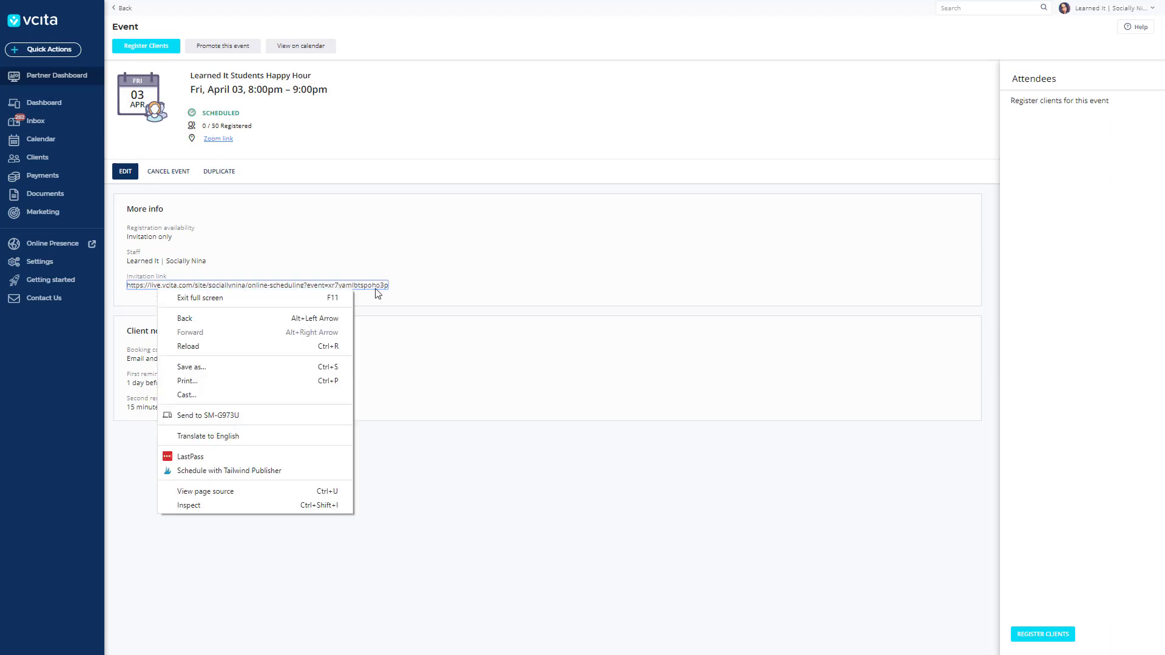
pyautogui.press('F11')
pyautogui.click(589, 34)
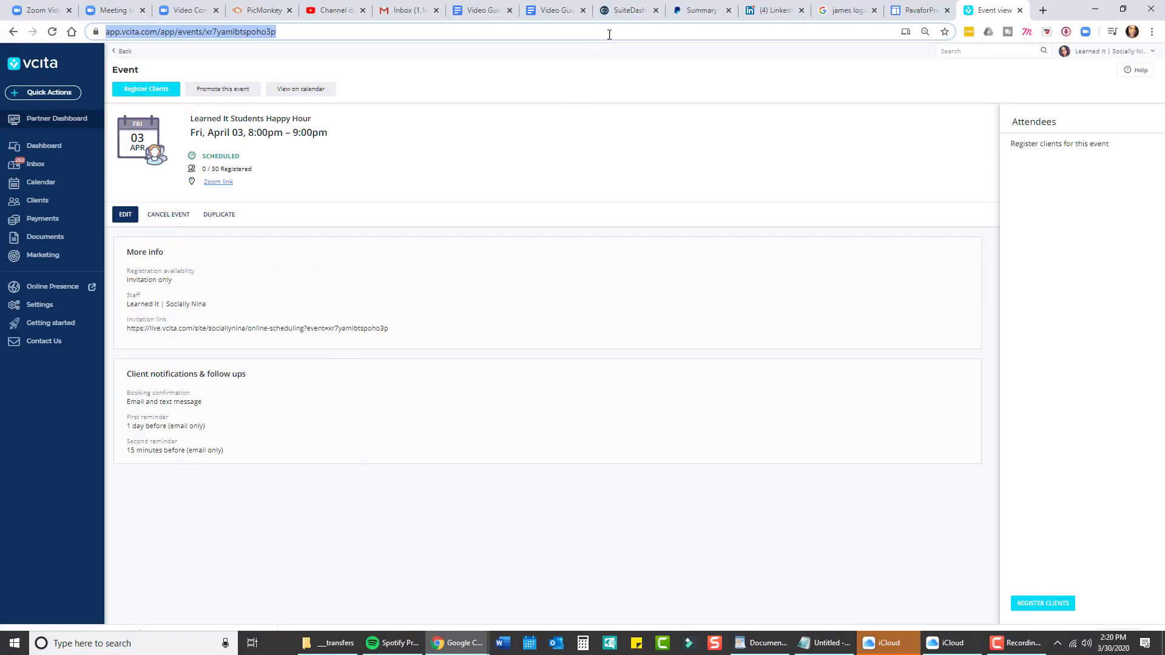